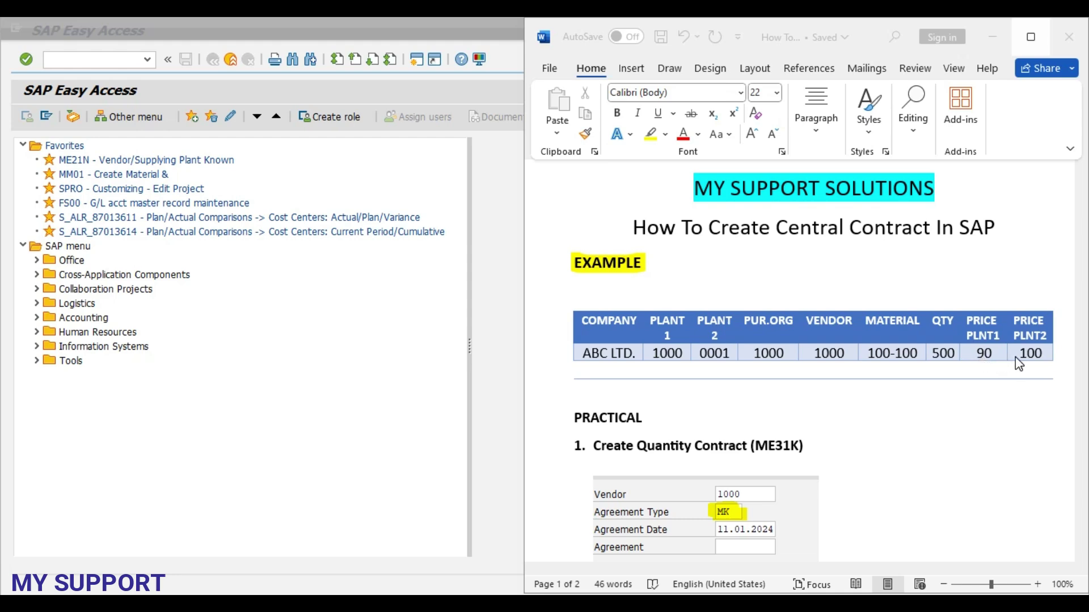
# - Review the guide's example data table and its quantity contract (ME31K) section, including the header and item entries
pyautogui.scroll(-2, 973, 377)
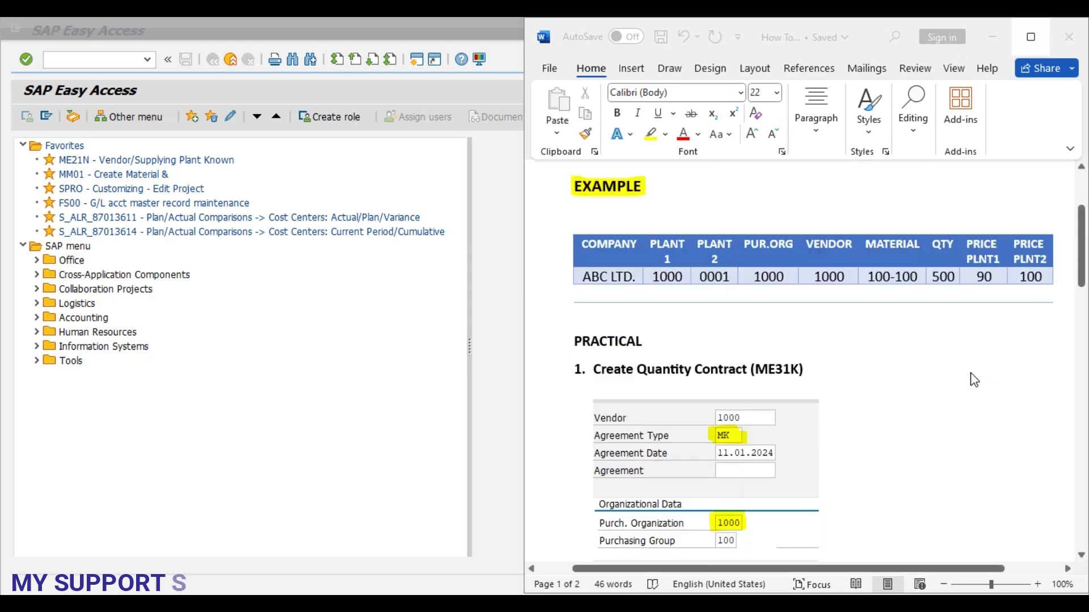
pyautogui.scroll(-1, 974, 380)
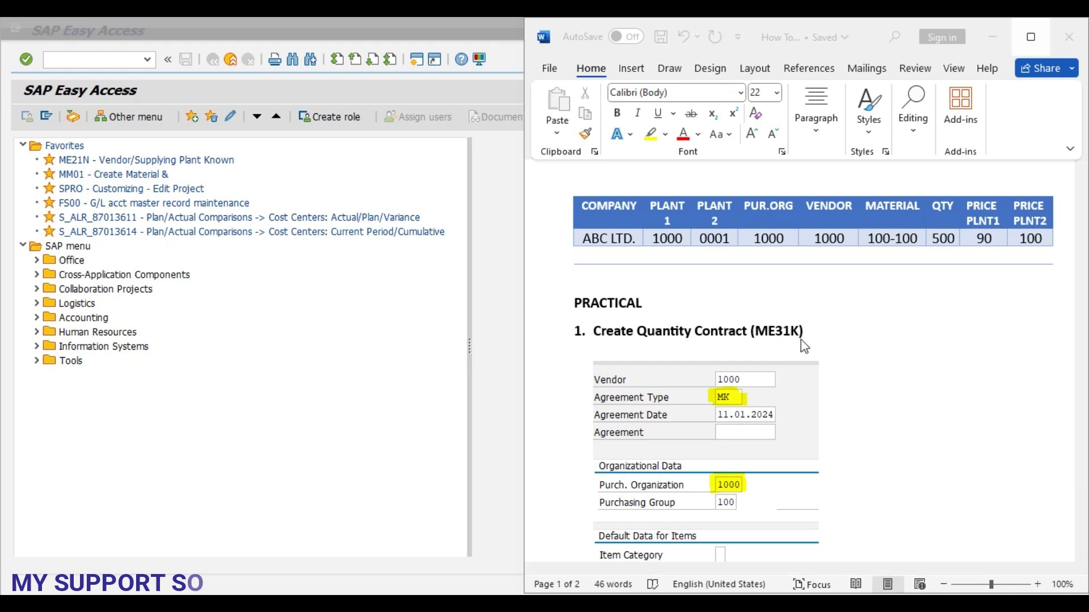
pyautogui.scroll(-2, 907, 339)
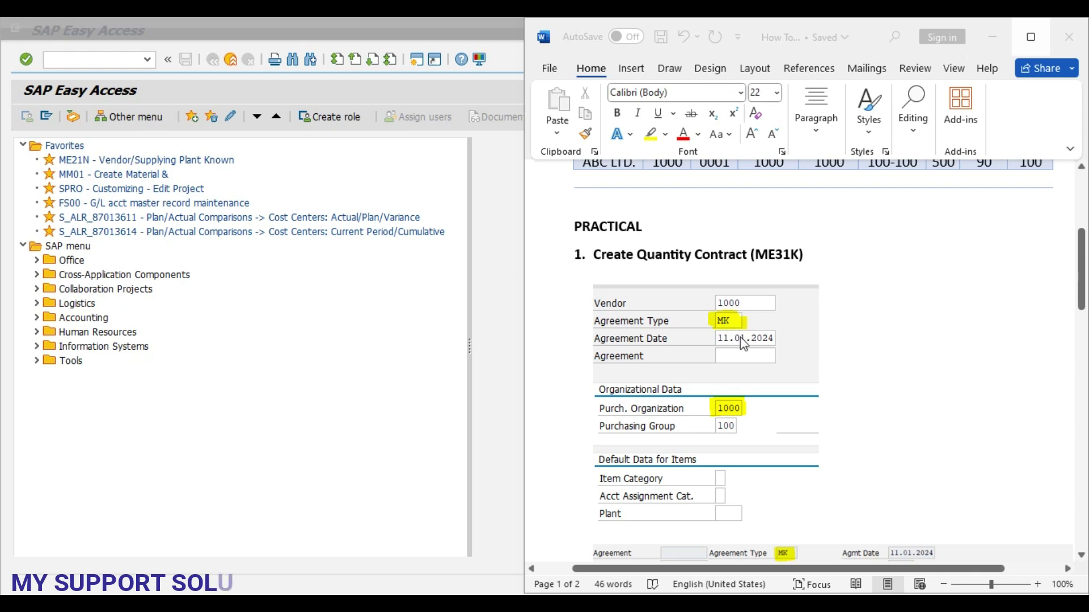
pyautogui.scroll(-1, 832, 346)
pyautogui.scroll(-2, 832, 346)
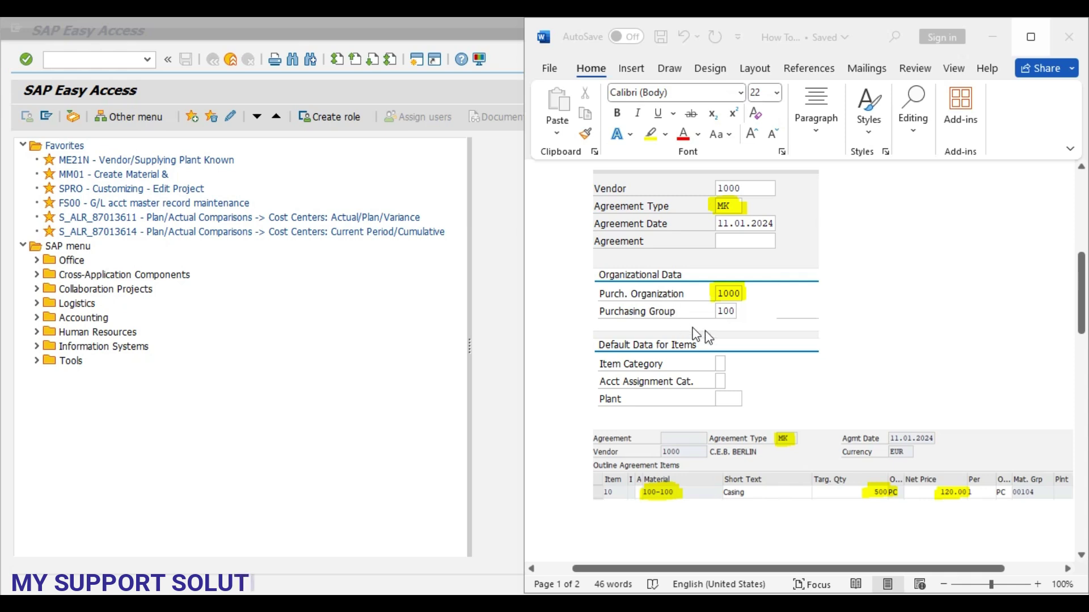
pyautogui.scroll(-2, 766, 329)
pyautogui.scroll(-2, 765, 329)
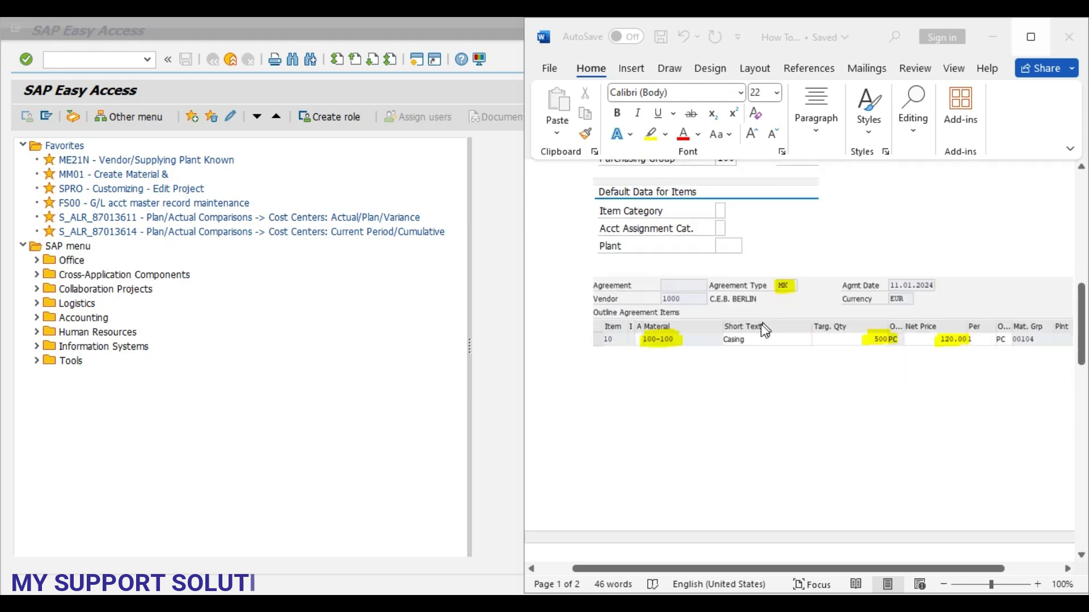
pyautogui.moveTo(764, 570); pyautogui.dragTo(790, 573)
pyautogui.scroll(2, 819, 512)
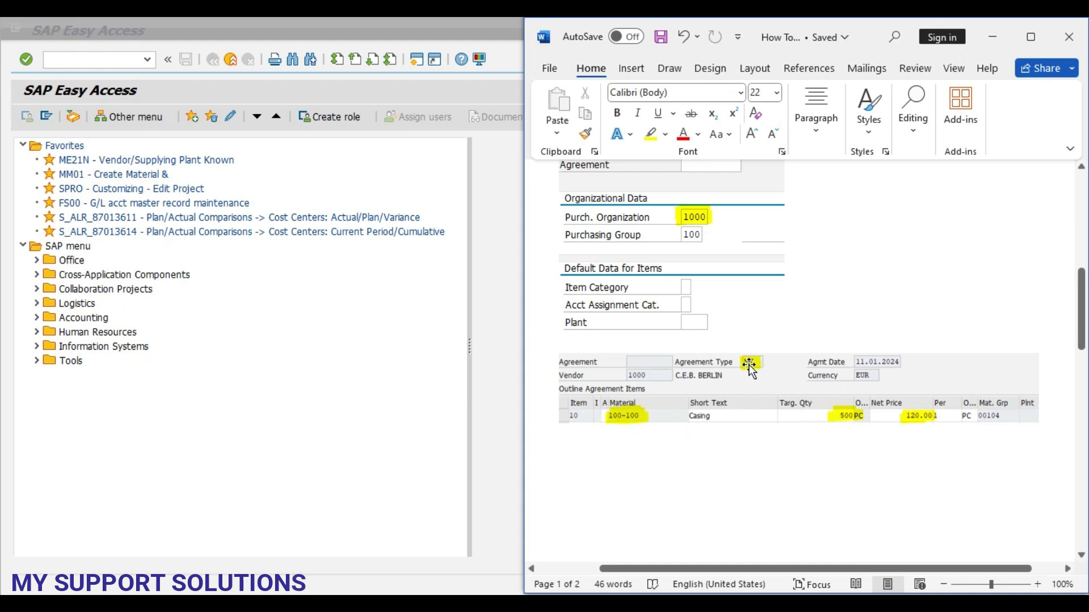
# - Compare the guide's general contract item with the conditions listed separately for plants 1000 and 0001
pyautogui.scroll(-5, 749, 370)
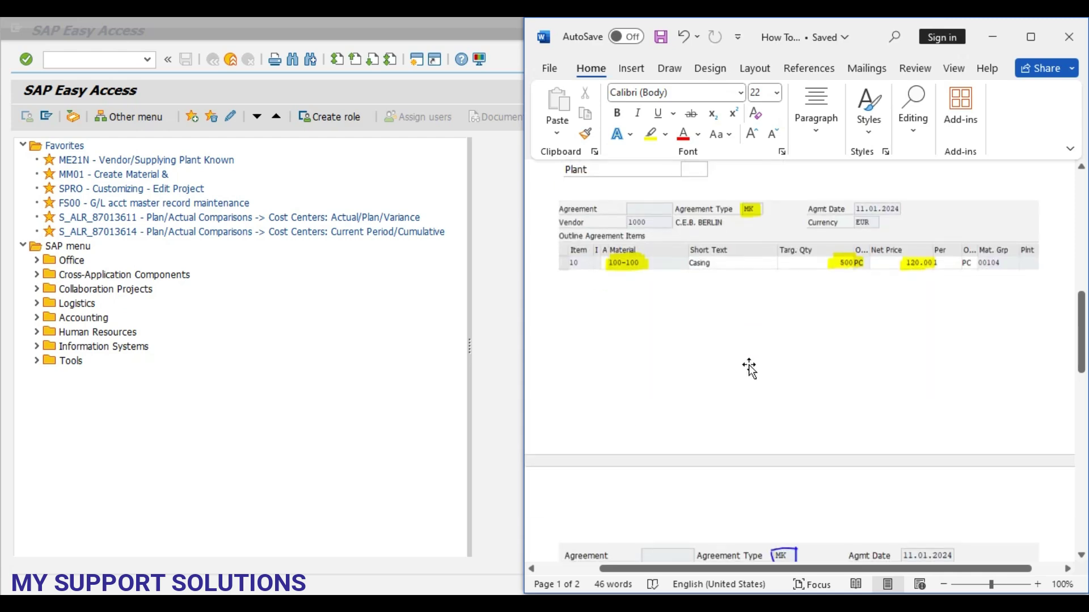
pyautogui.scroll(10, 749, 366)
pyautogui.scroll(-6, 750, 365)
pyautogui.scroll(-5, 750, 365)
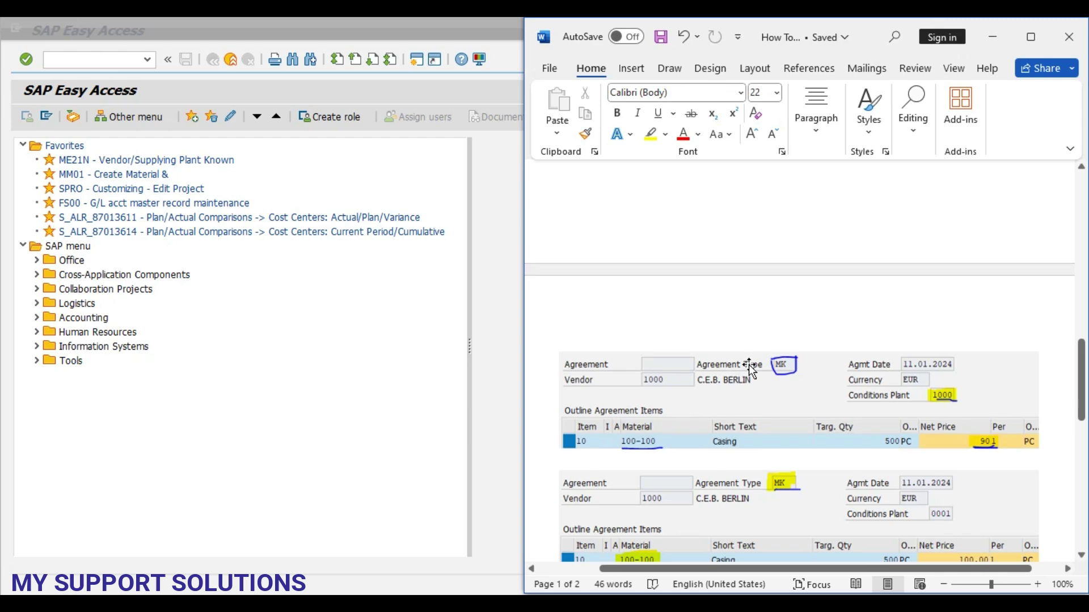
pyautogui.scroll(8, 750, 368)
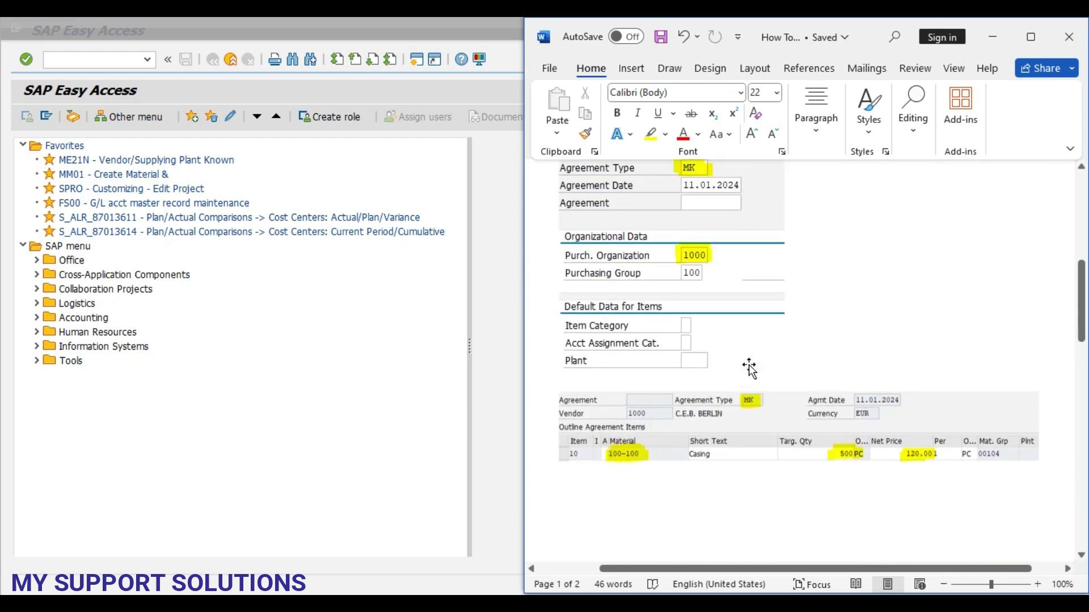
pyautogui.scroll(4, 750, 368)
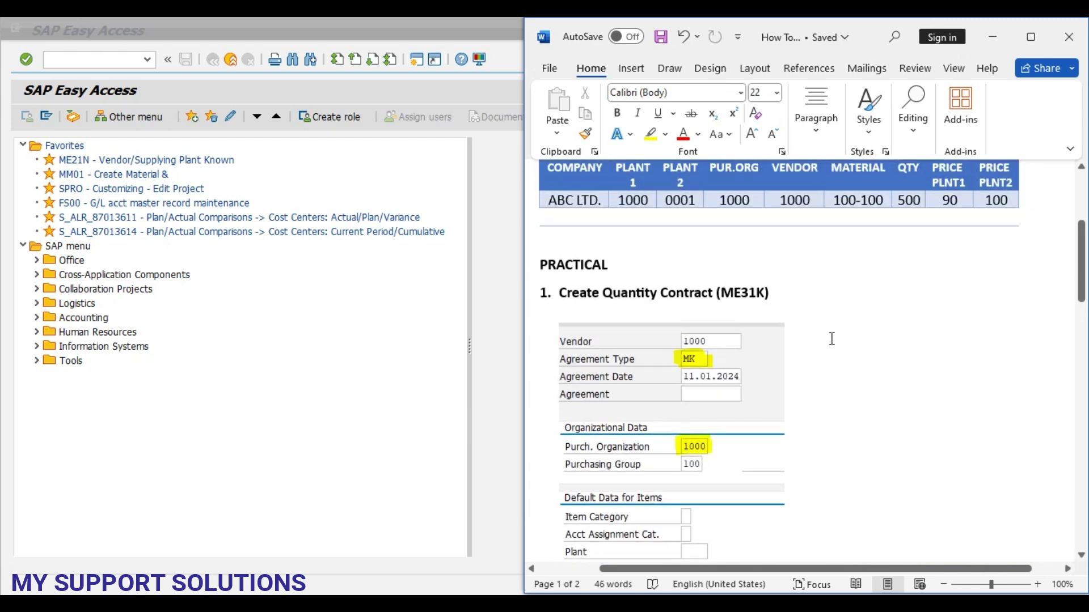
pyautogui.scroll(-10, 832, 339)
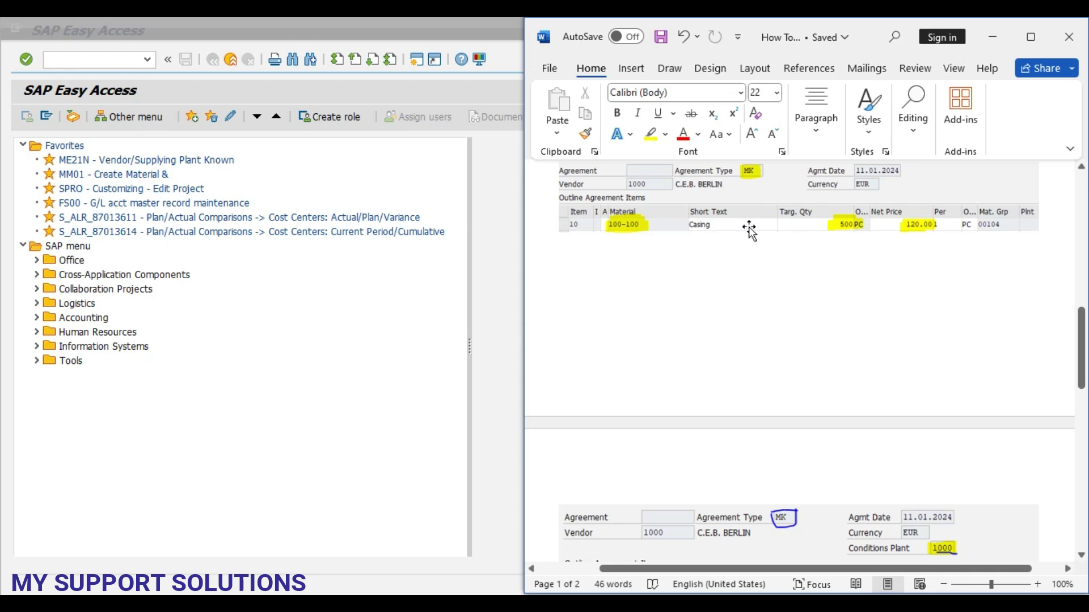
pyautogui.scroll(-1, 831, 274)
pyautogui.scroll(-5, 831, 275)
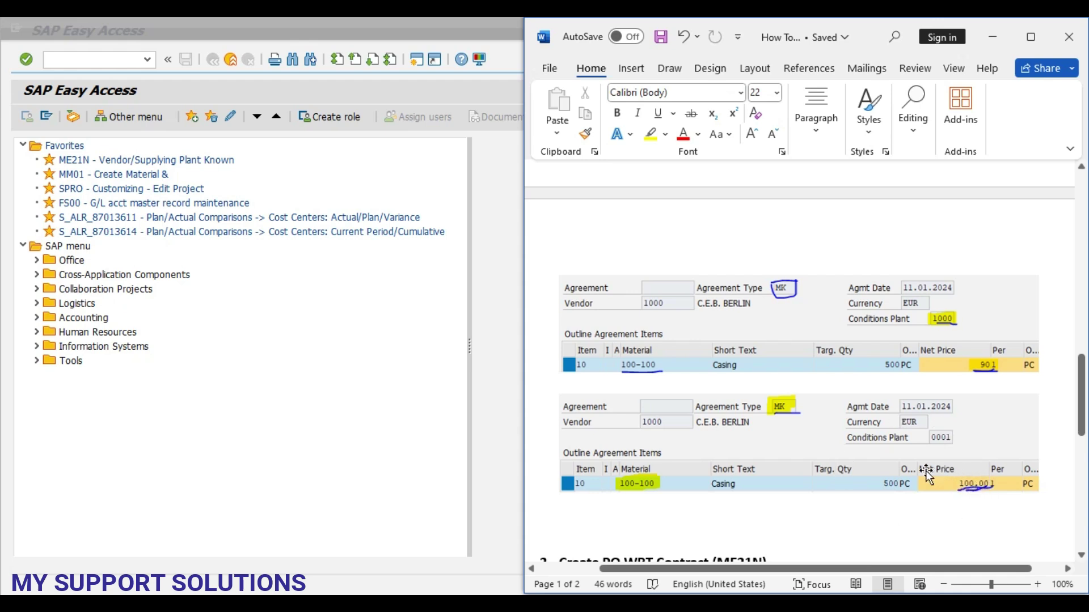
pyautogui.scroll(10, 935, 476)
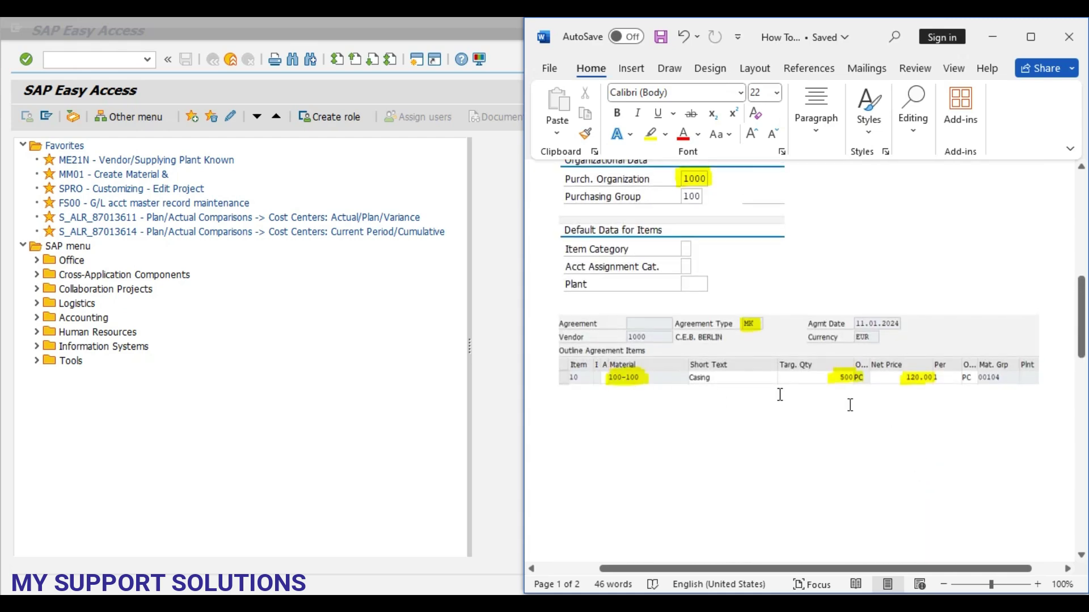
pyautogui.scroll(-8, 780, 395)
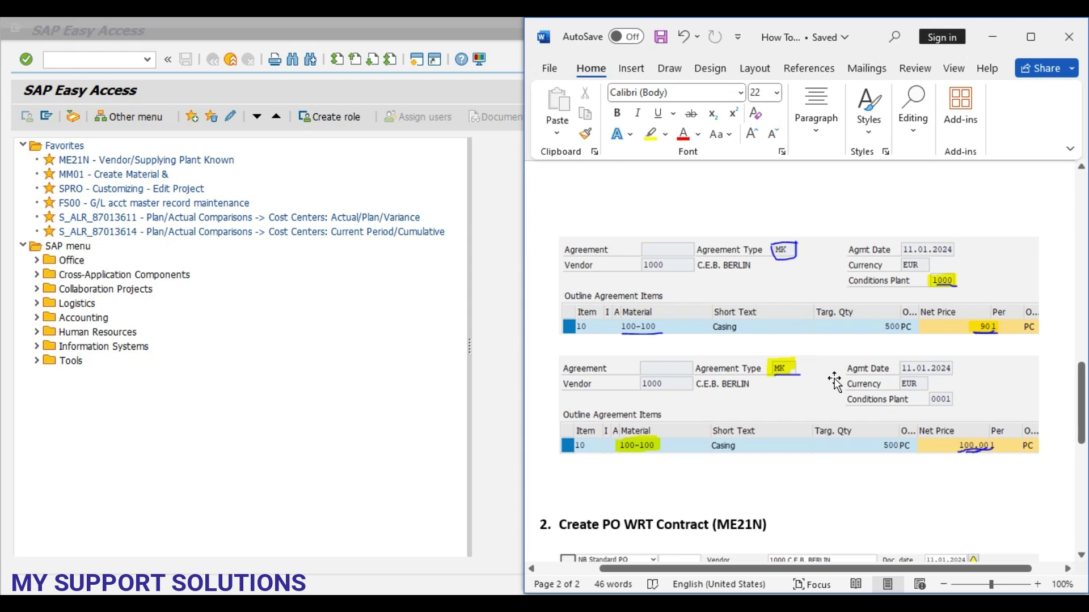
# - Examine the guide's purchase order (ME21N) section against the plant-specific contract conditions, and return to the ME31K initial data
pyautogui.scroll(-5, 835, 382)
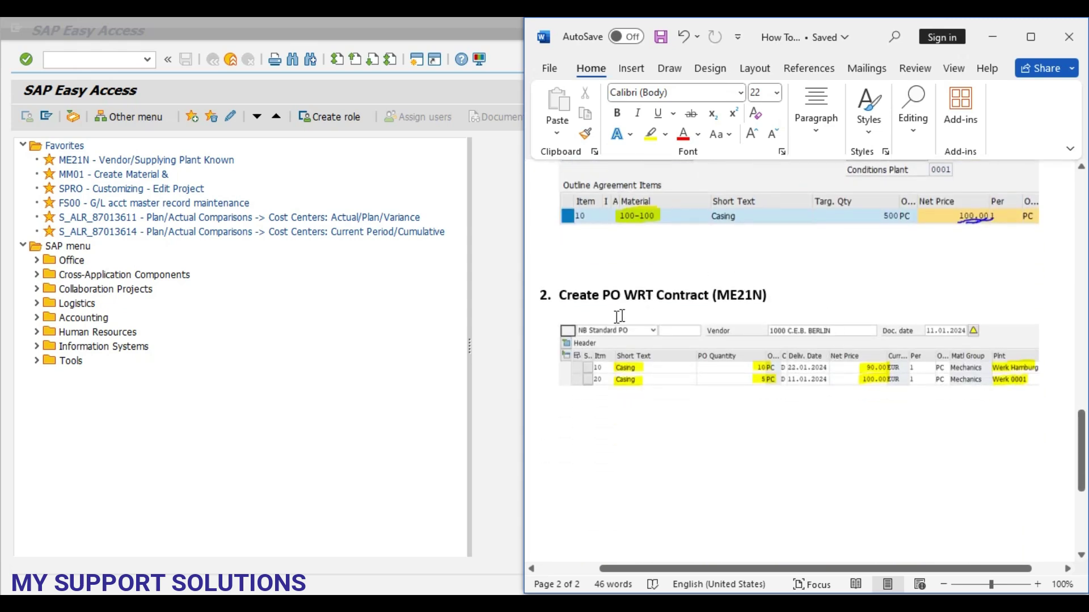
pyautogui.scroll(3, 763, 357)
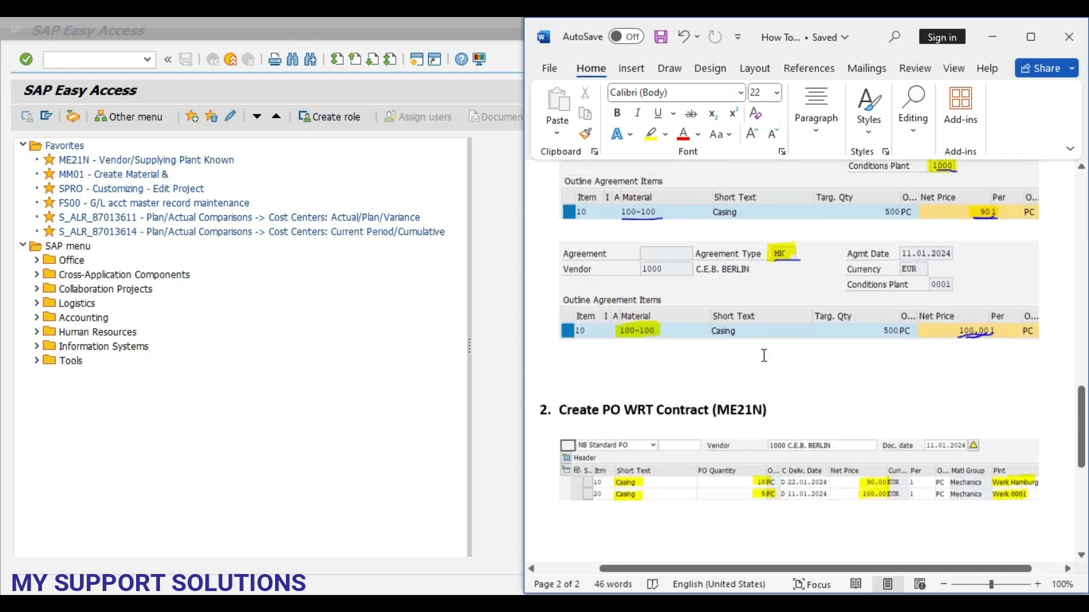
pyautogui.scroll(2, 805, 385)
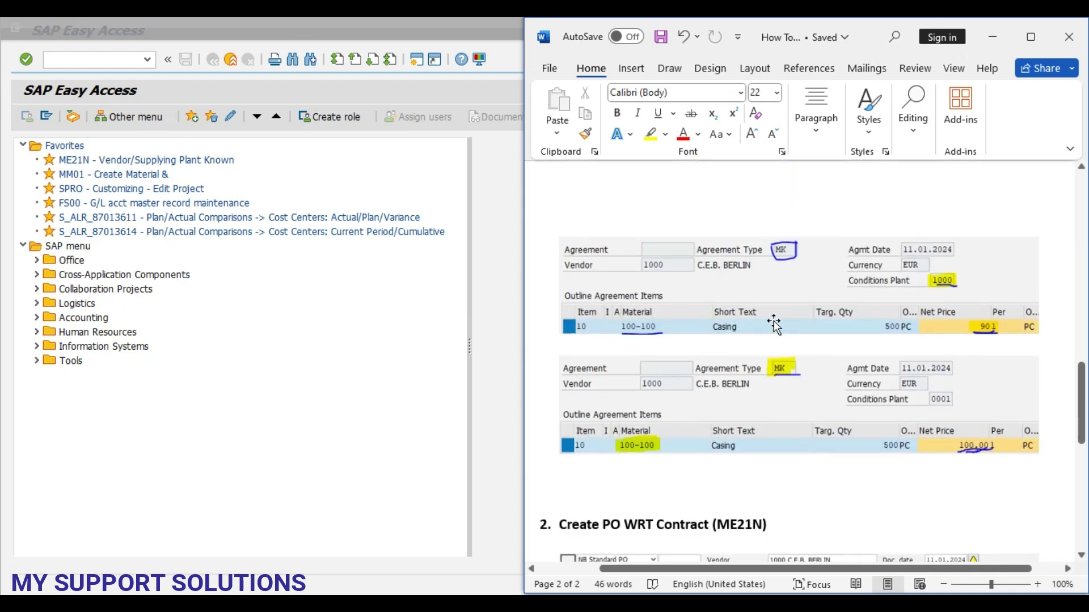
pyautogui.scroll(7, 655, 307)
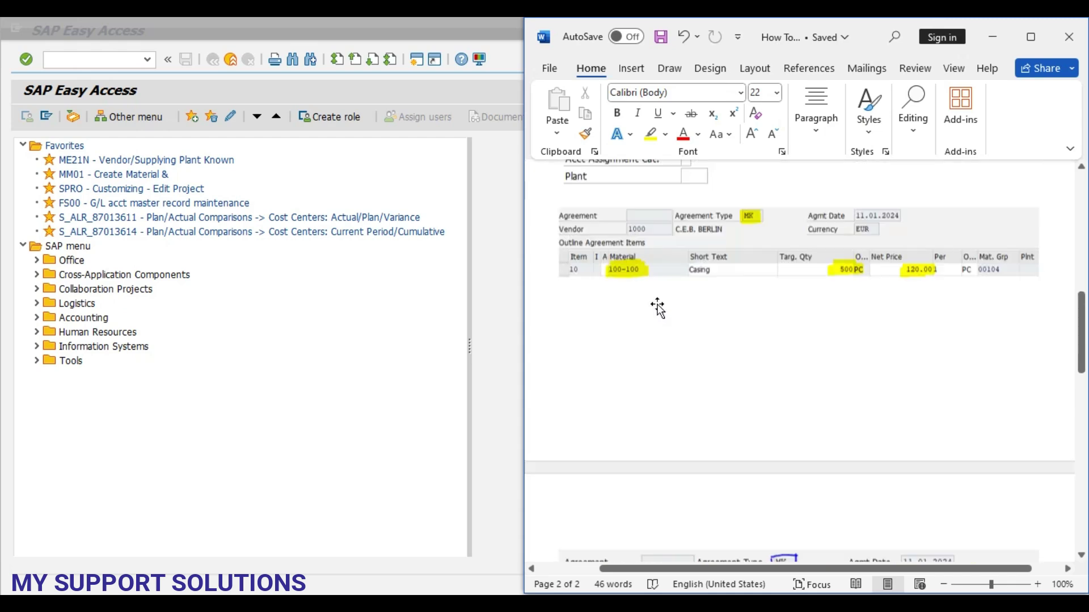
pyautogui.scroll(-3, 737, 284)
pyautogui.scroll(-10, 752, 338)
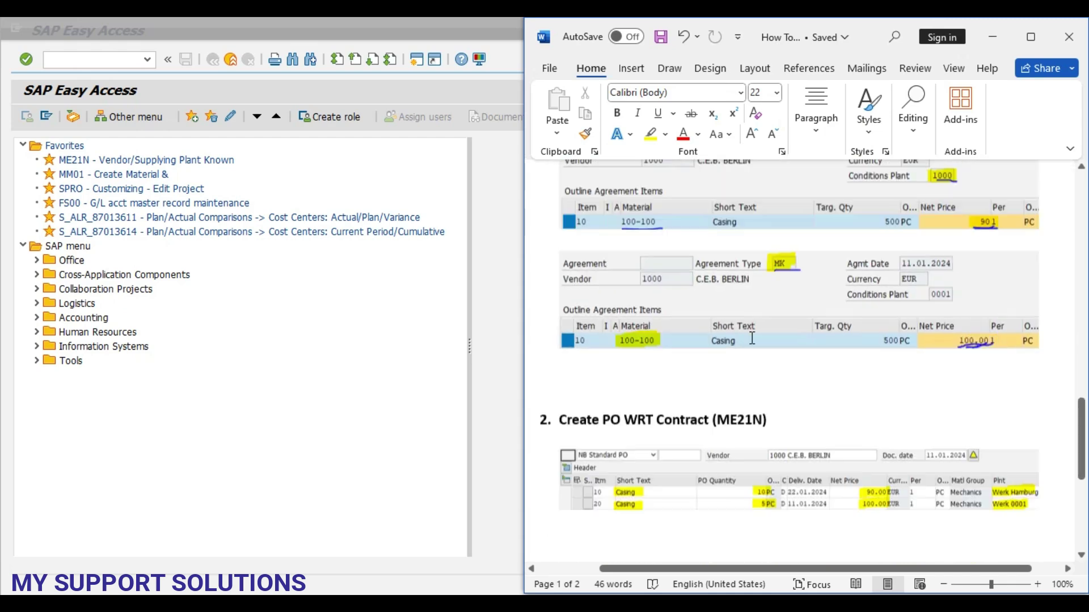
pyautogui.scroll(1, 751, 353)
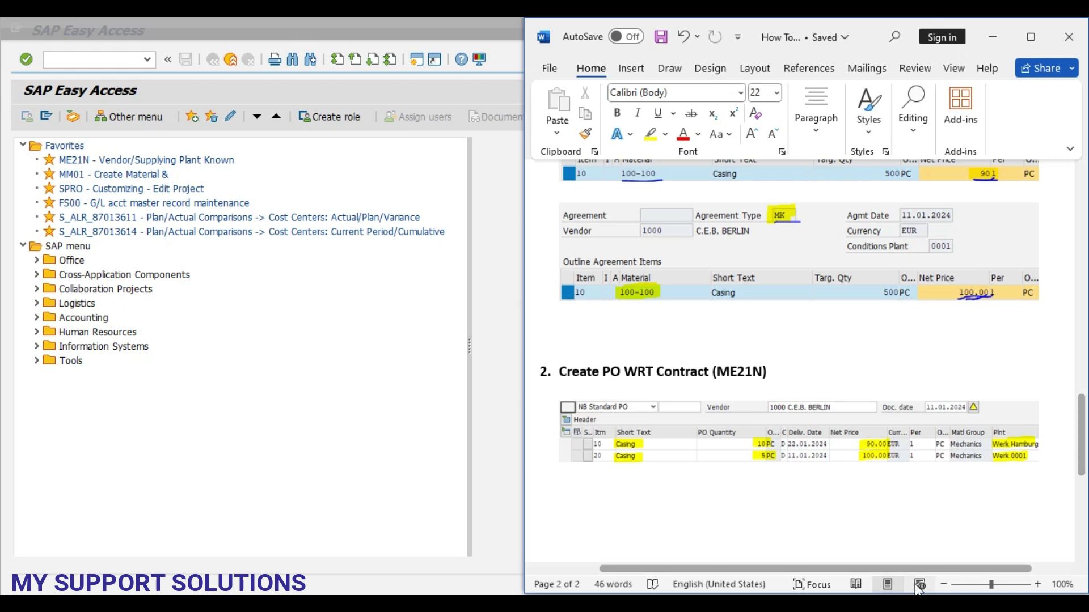
pyautogui.moveTo(915, 569); pyautogui.dragTo(933, 571)
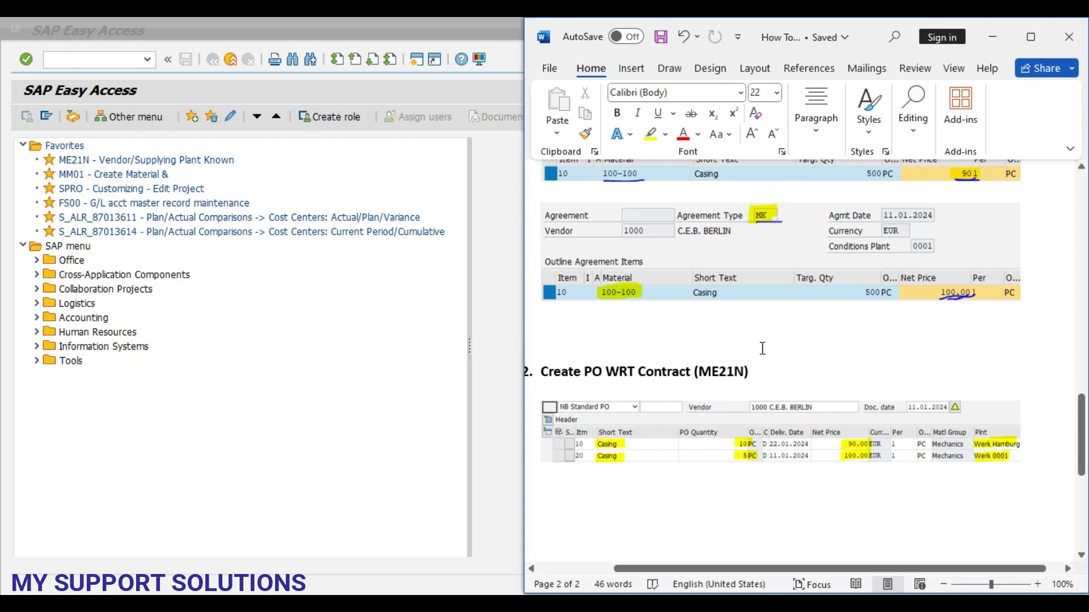
pyautogui.scroll(2, 781, 371)
pyautogui.scroll(3, 781, 371)
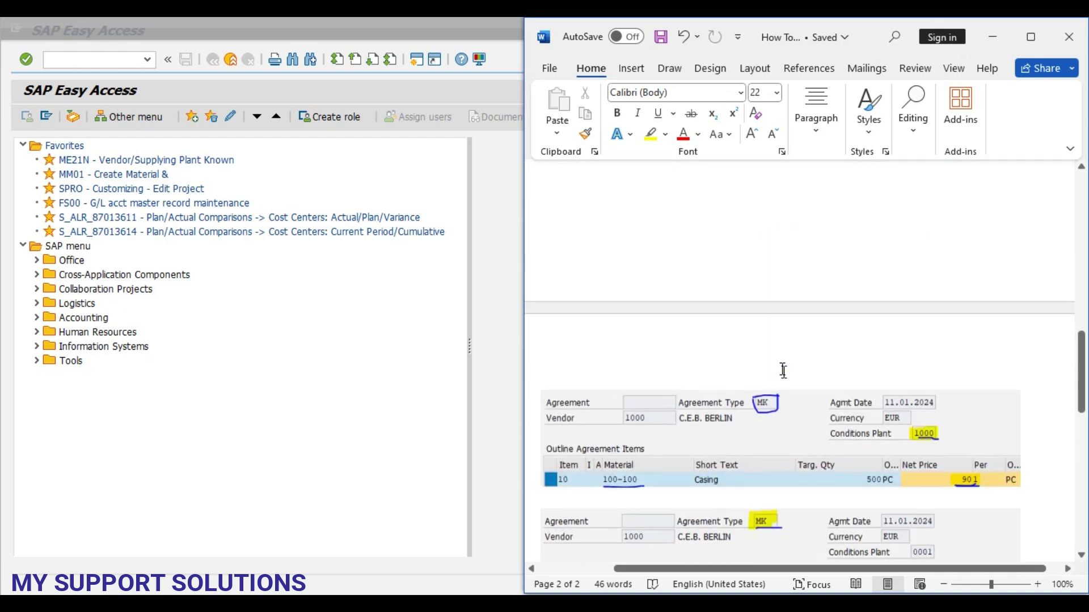
pyautogui.scroll(-5, 787, 390)
pyautogui.scroll(2, 788, 389)
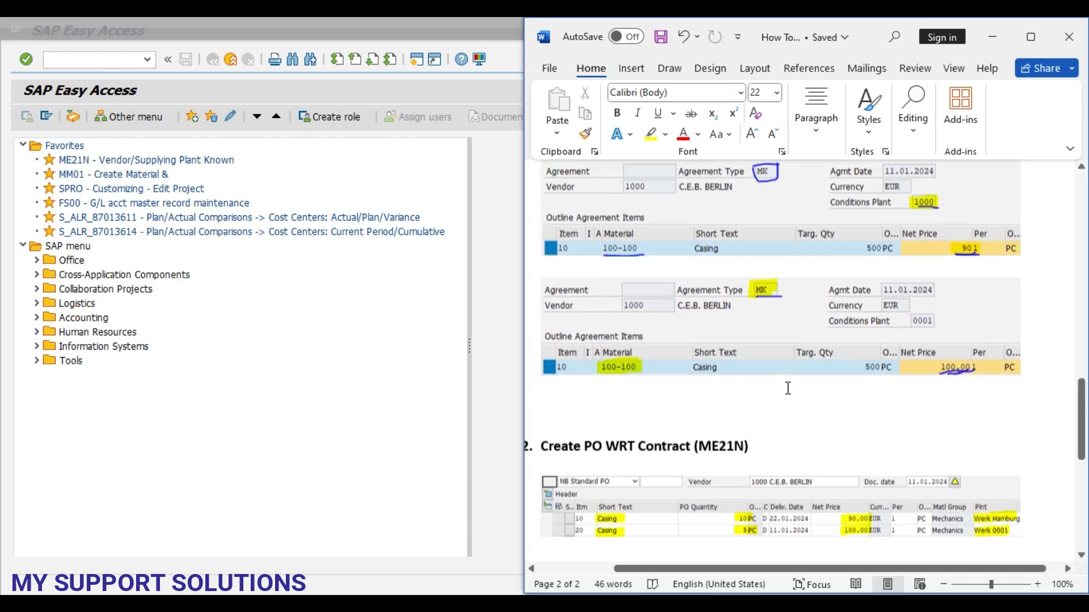
pyautogui.scroll(8, 787, 389)
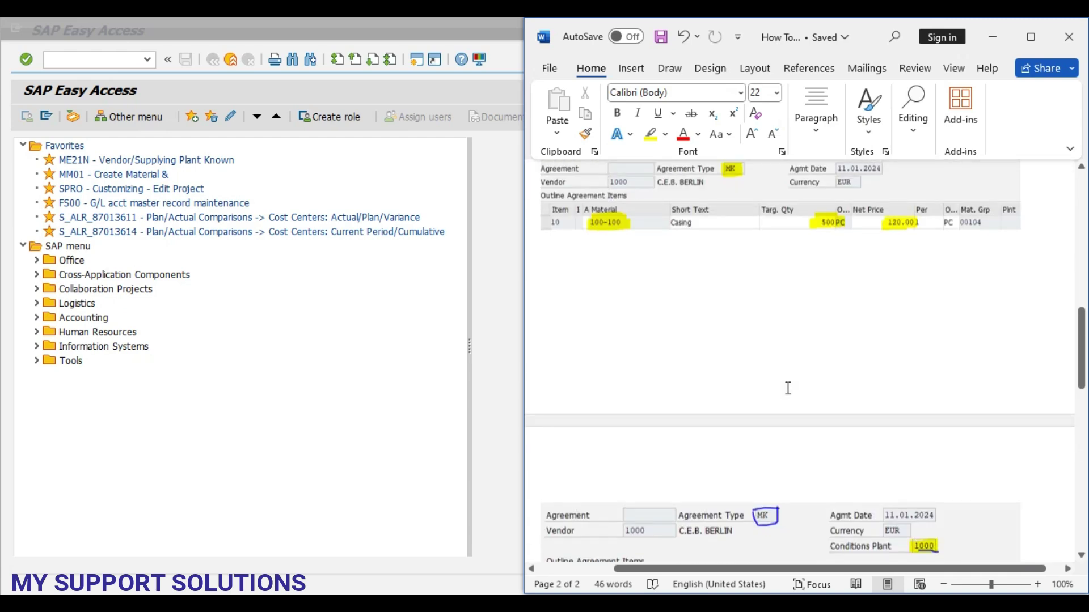
pyautogui.scroll(1, 907, 305)
pyautogui.hscroll(-1, 908, 305)
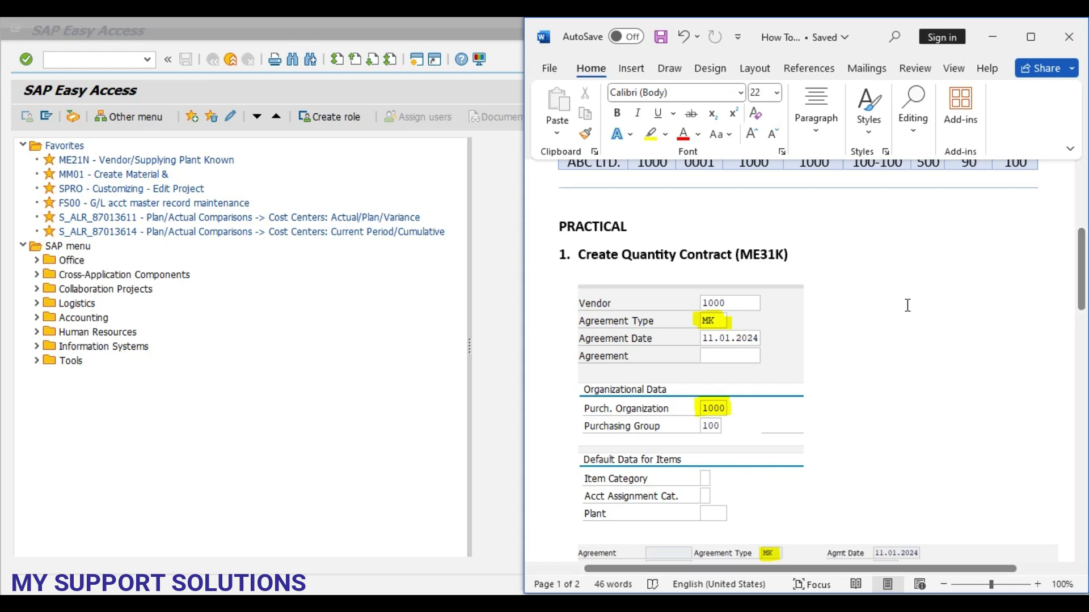
# - Switch to SAP Easy Access and start transaction ME31K to create a contract
pyautogui.click(93, 61)
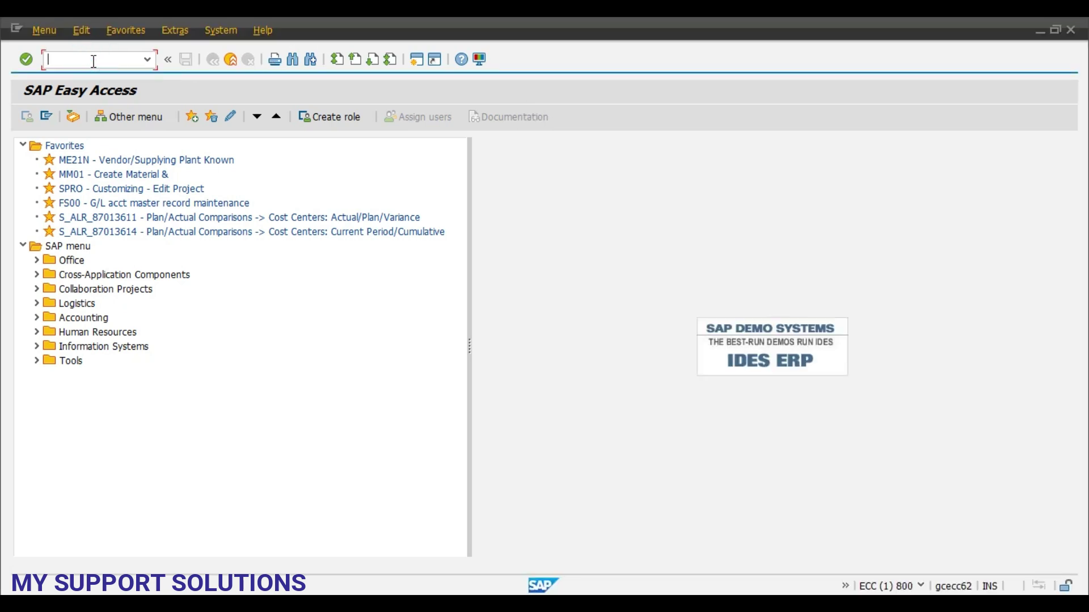
pyautogui.write('me31k')
pyautogui.press('Return')
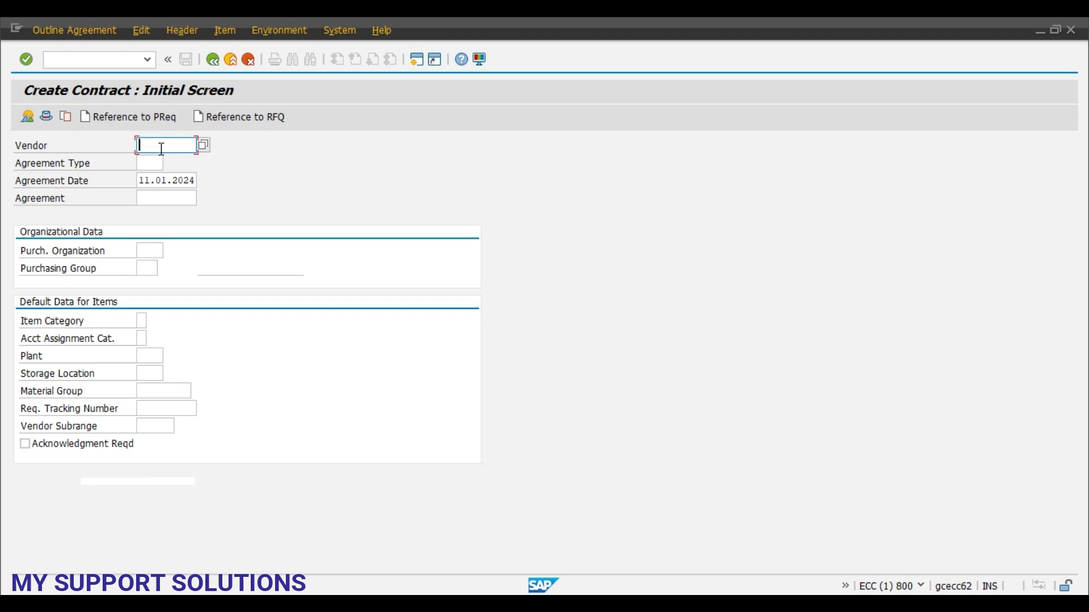
# - Enter vendor 1000 and choose agreement type MK (Quantity contract) for the new contract
pyautogui.write('1000')
pyautogui.click(150, 163)
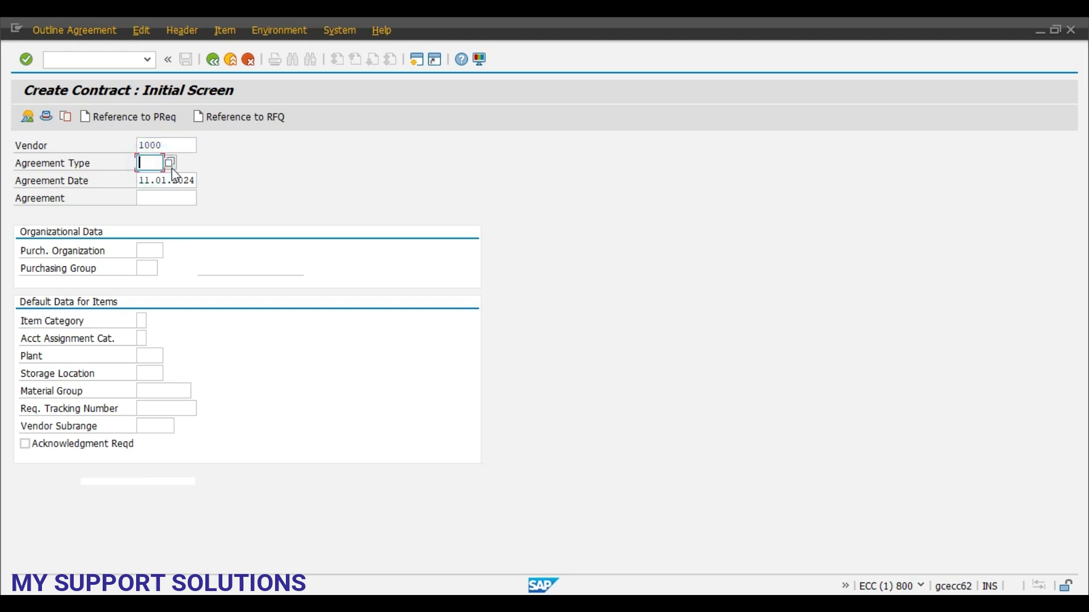
pyautogui.click(170, 164)
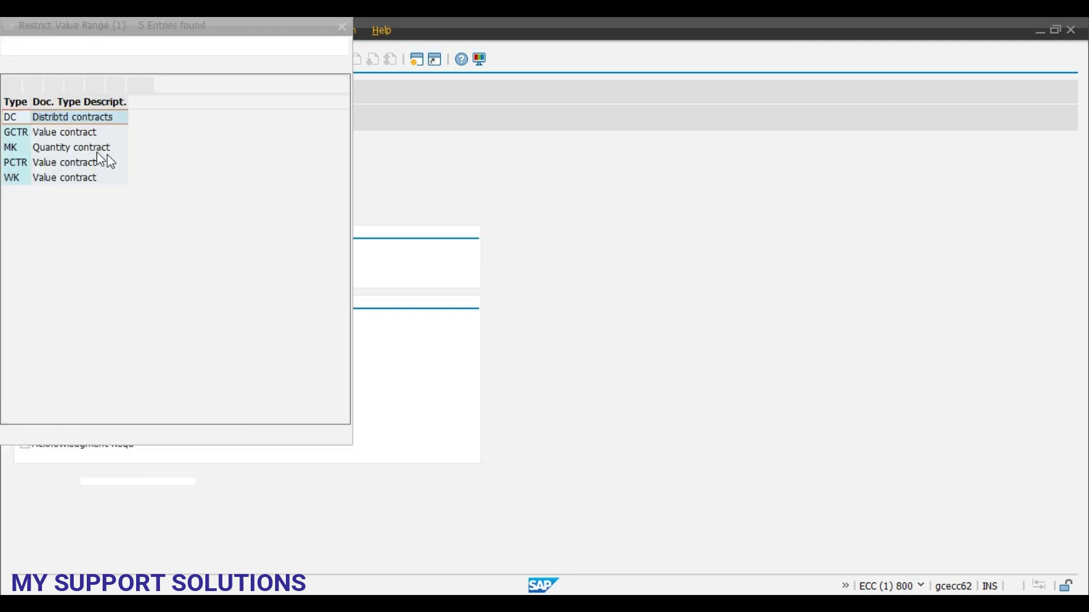
pyautogui.click(73, 150)
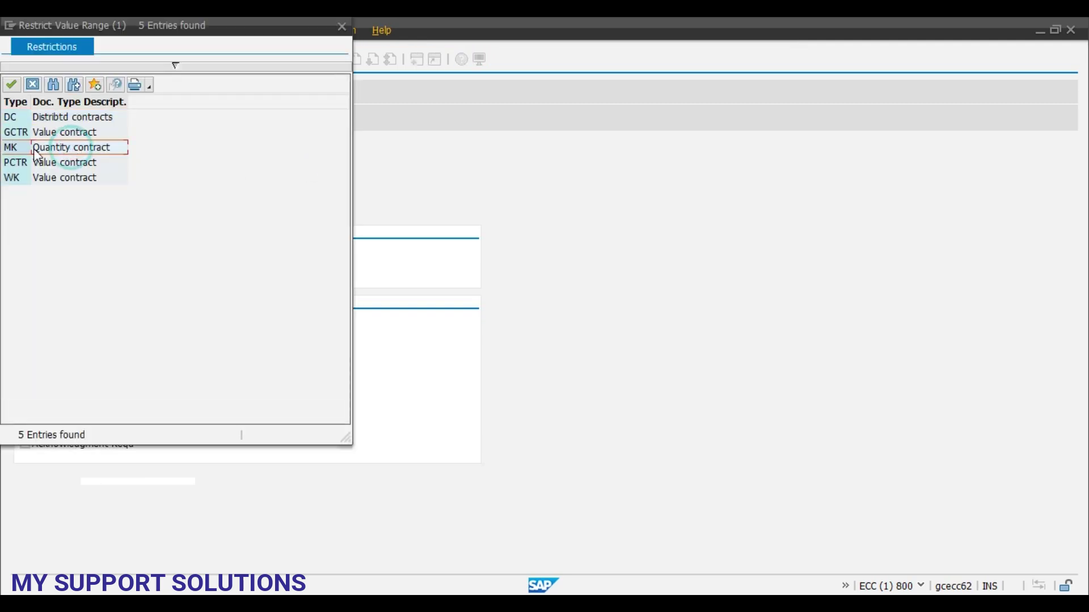
pyautogui.click(12, 88)
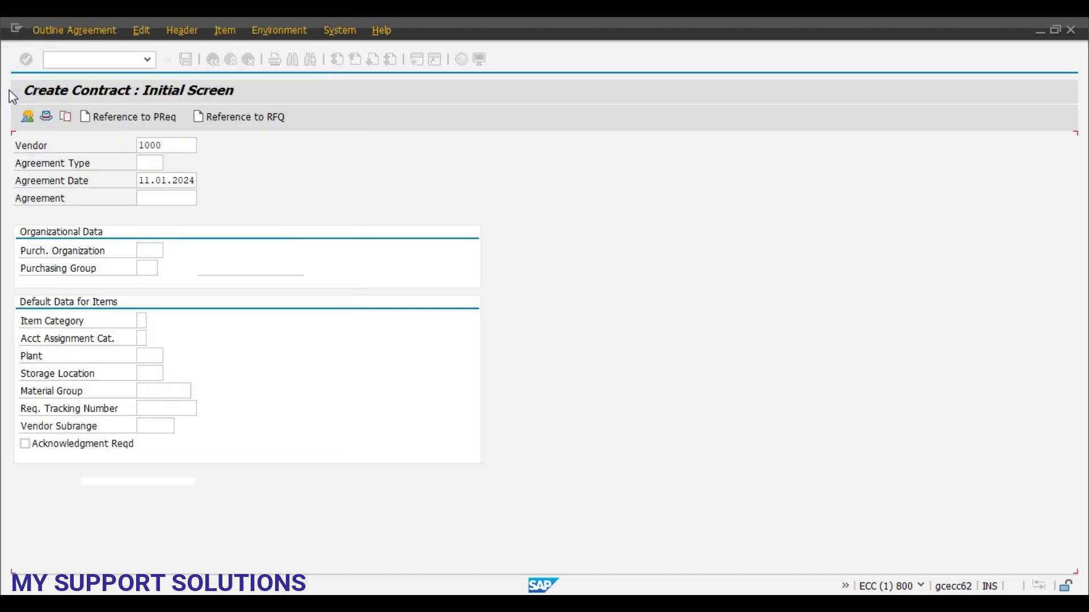
# - Set the purchasing organization to 1000 and the purchasing group to 100, and continue to the contract's header data
pyautogui.click(150, 250)
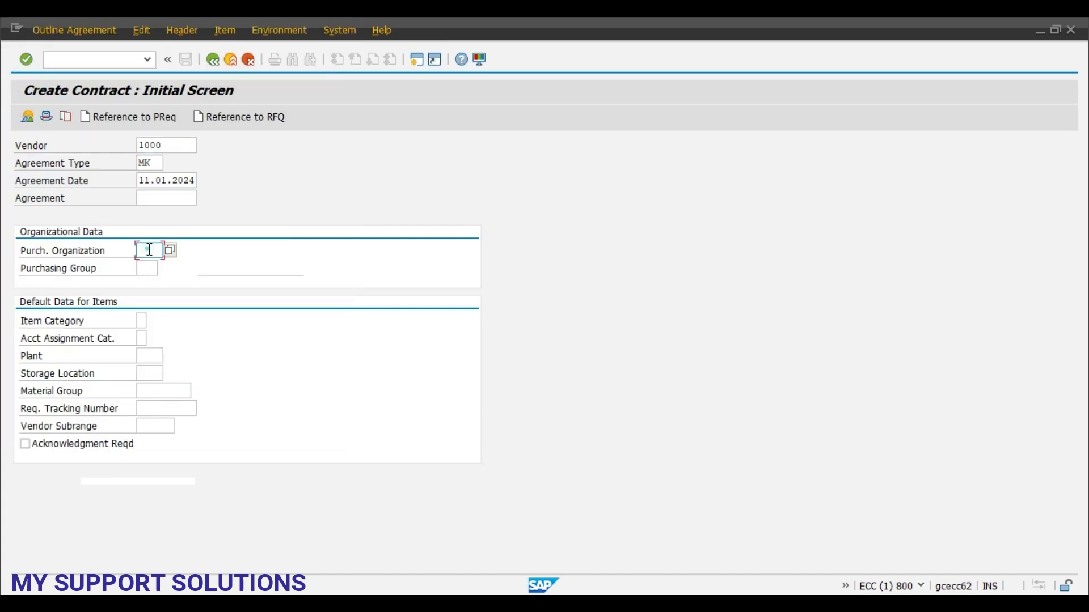
pyautogui.write('1000')
pyautogui.click(152, 269)
pyautogui.write('100')
pyautogui.press('Return')
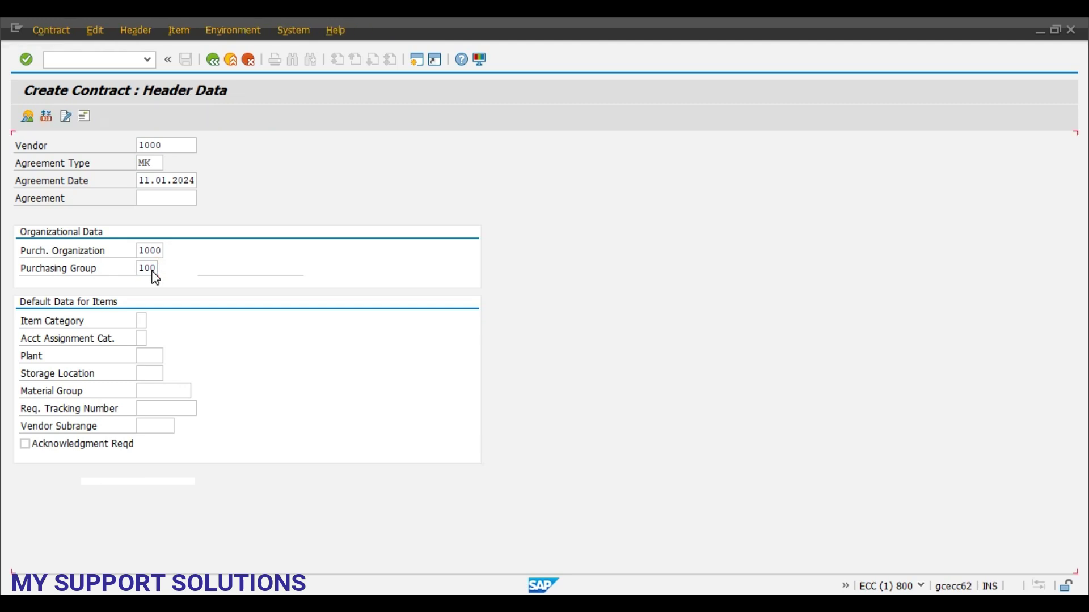
# - Set the contract's validity end to 31122024 and the language to EN in the header data, and continue to the item overview
pyautogui.press('Return')
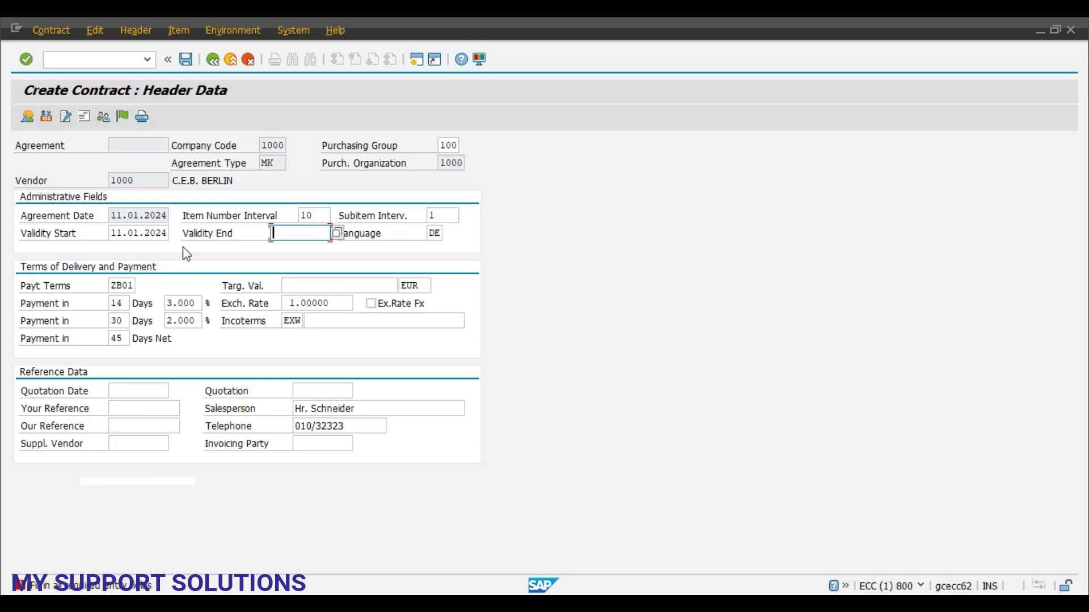
pyautogui.write('3112')
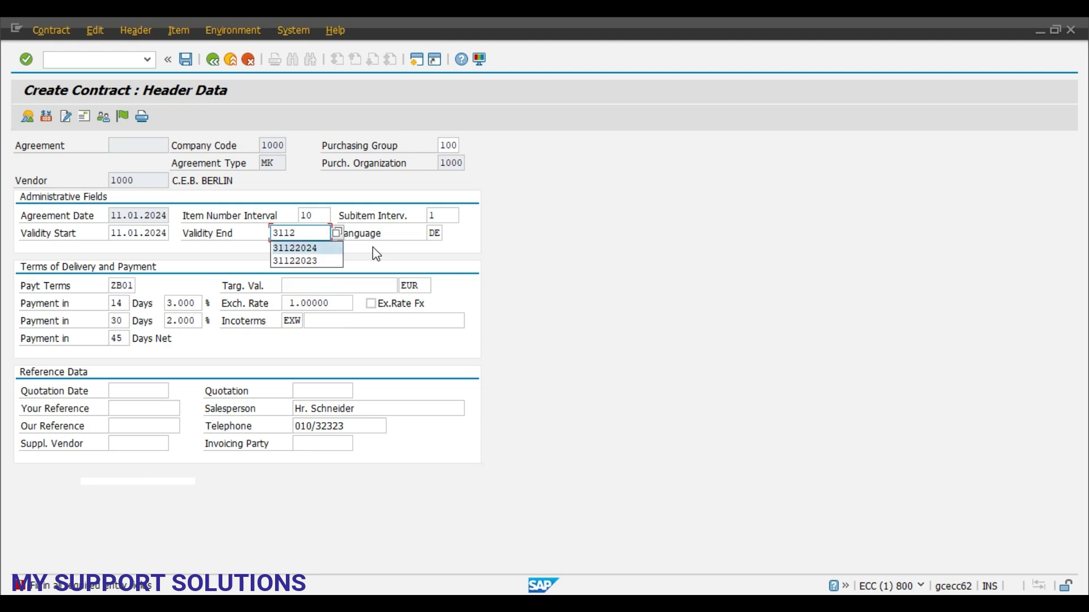
pyautogui.press('Return')
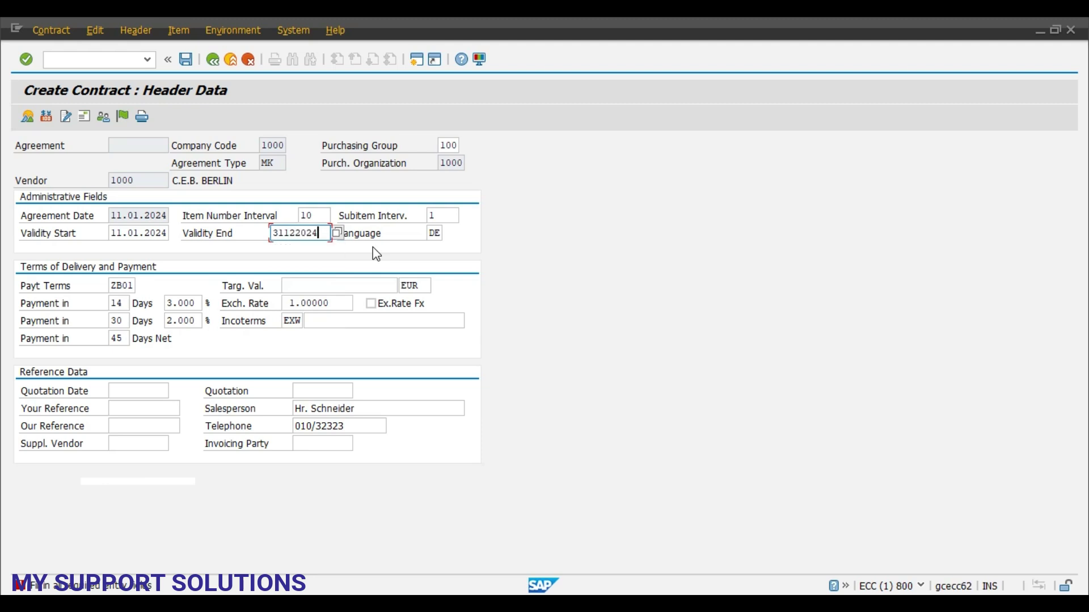
pyautogui.press('Tab')
pyautogui.write('en')
pyautogui.press('Tab')
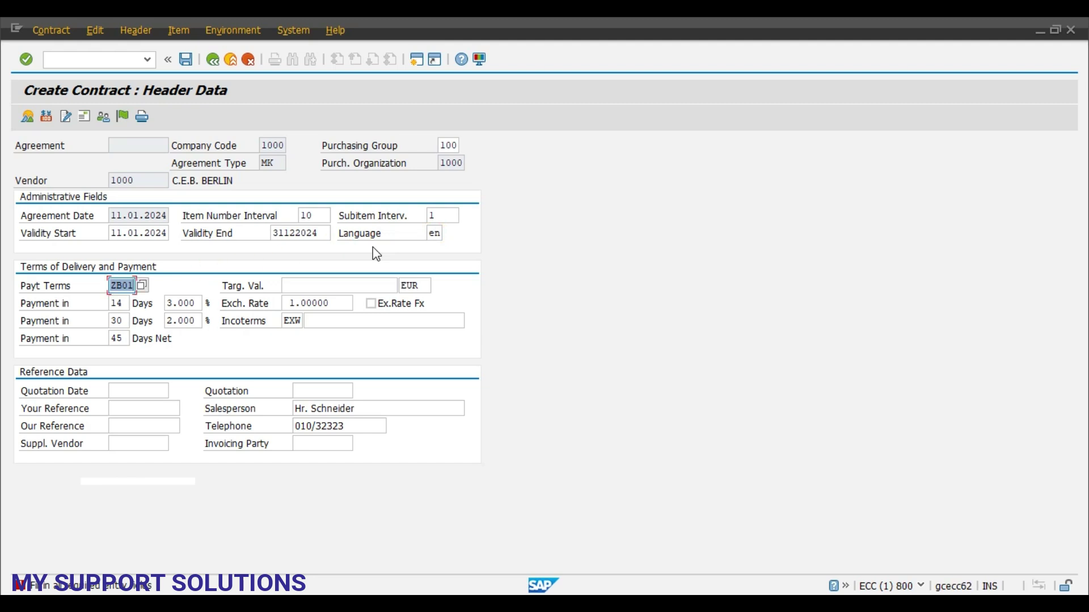
pyautogui.press('Return')
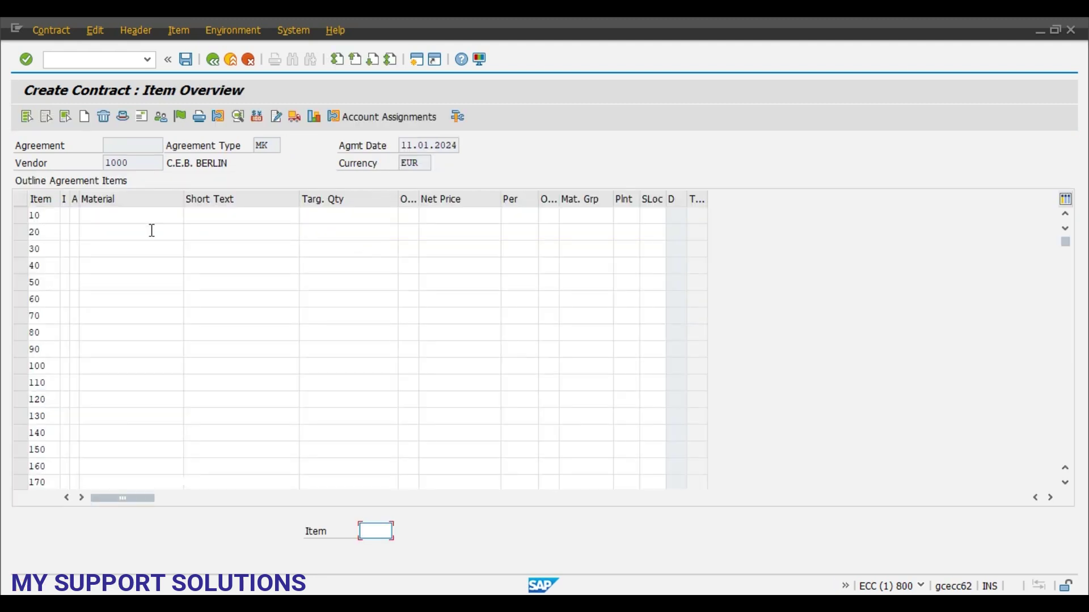
# - Enter material 100-100 with a target quantity of 5000 in contract item 10
pyautogui.click(132, 215)
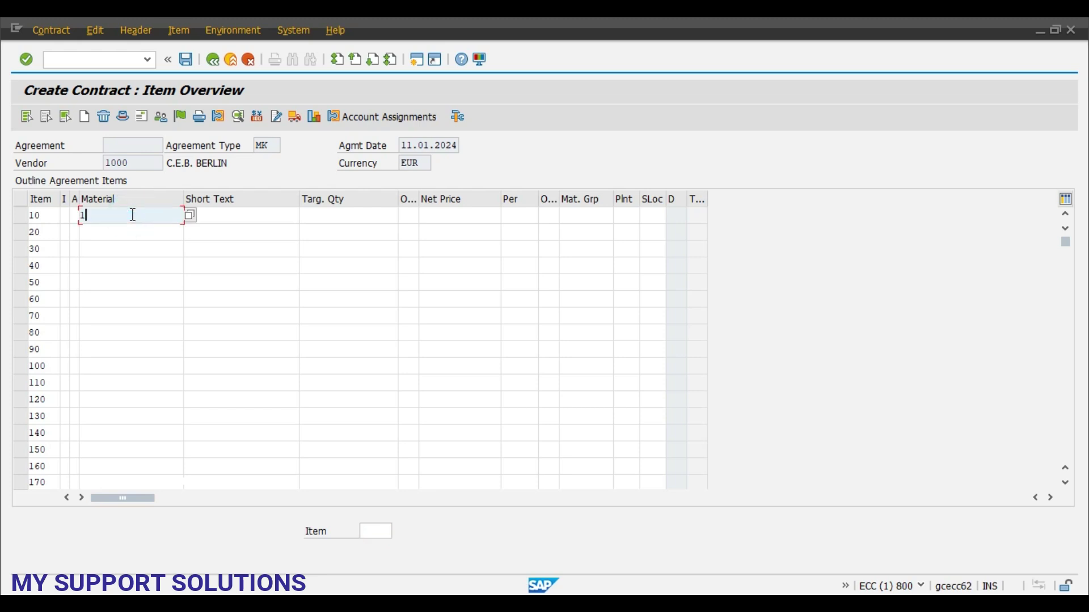
pyautogui.write('1')
pyautogui.press('Down')
pyautogui.press('Return')
pyautogui.press('Tab')
pyautogui.press('Tab')
pyautogui.write('5000')
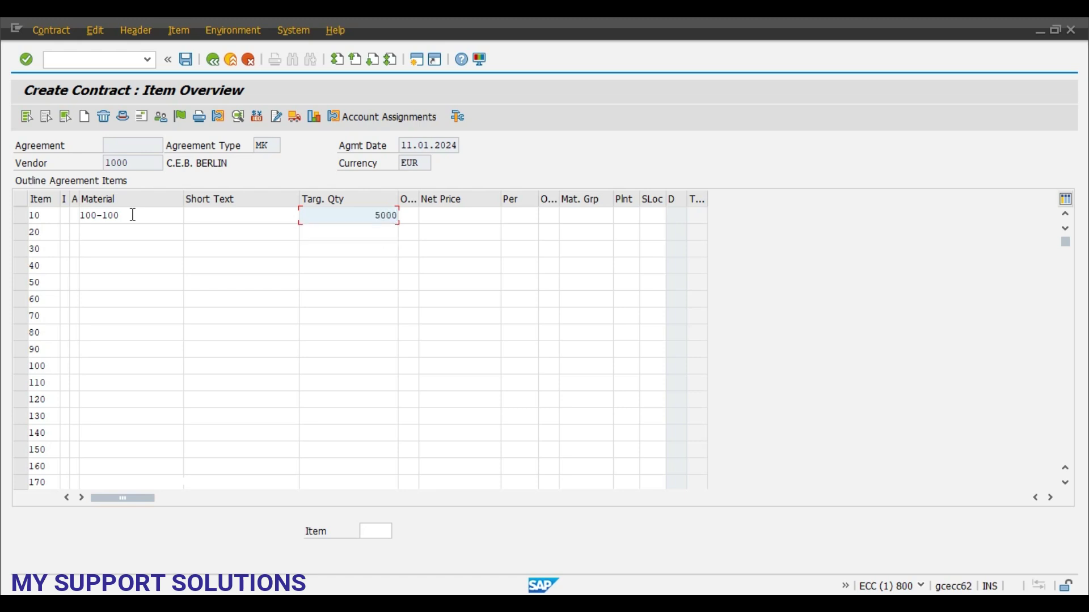
# - Set item 10's net price to 120 and confirm the item entry
pyautogui.press('Tab')
pyautogui.press('Tab')
pyautogui.write('120')
pyautogui.press('Tab')
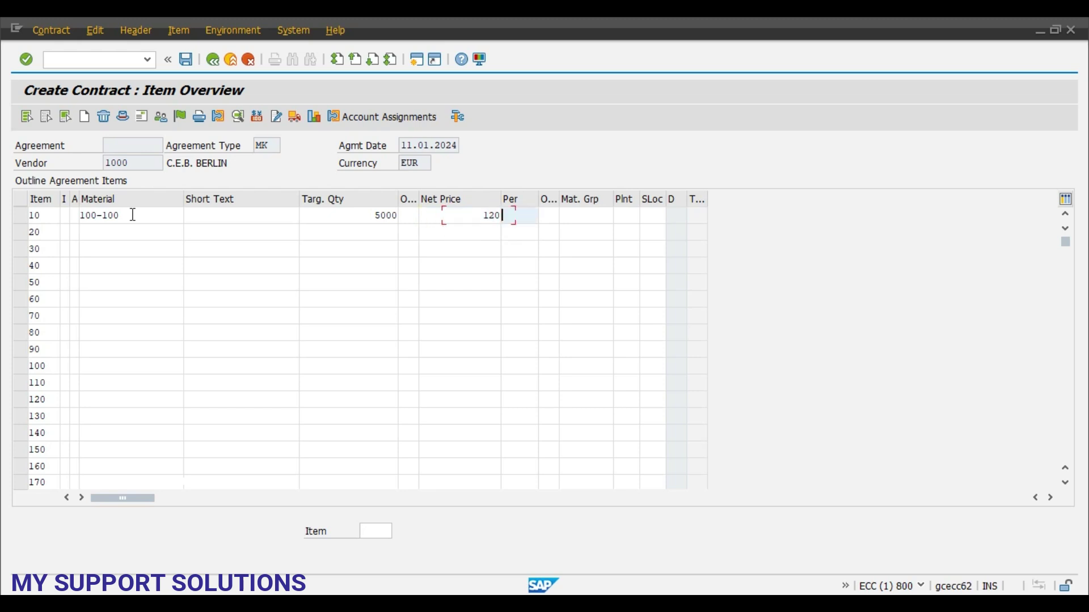
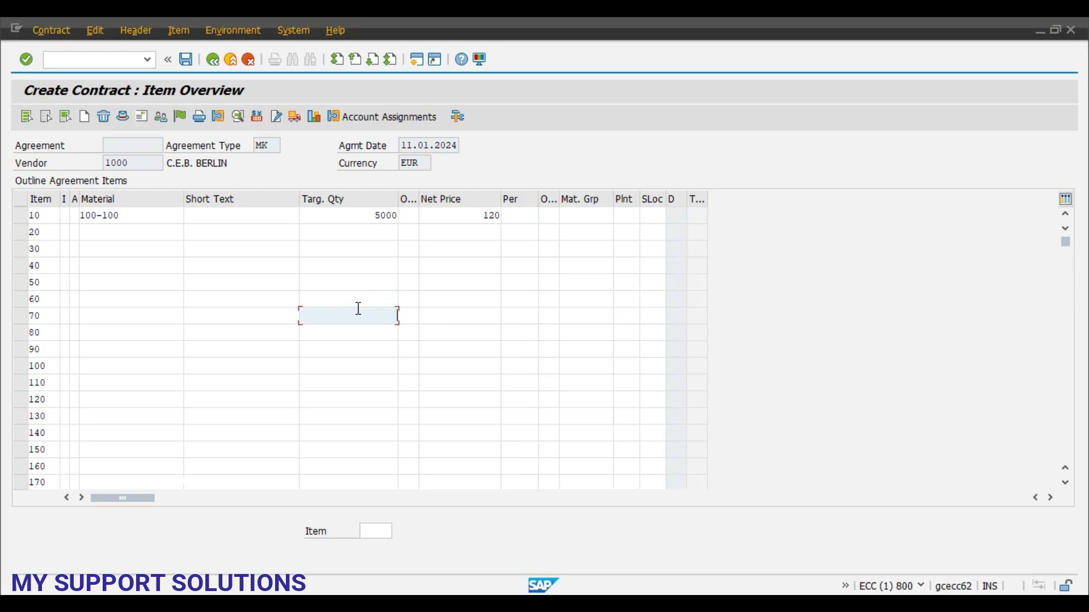
pyautogui.press('Return')
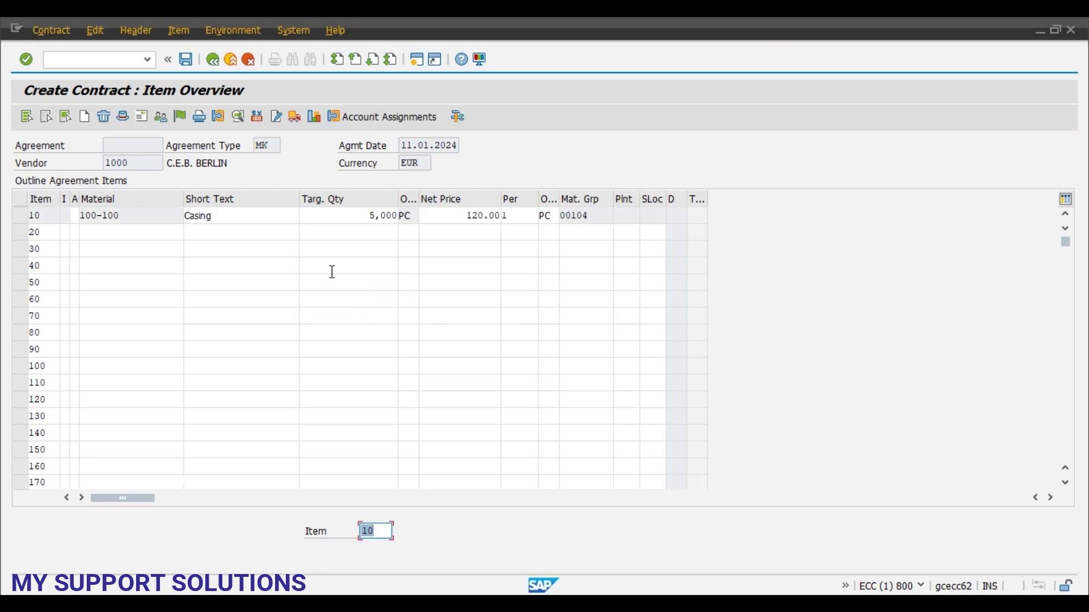
# - Select contract item 10 and check the plant-specific condition examples in the Word guide
pyautogui.click(20, 220)
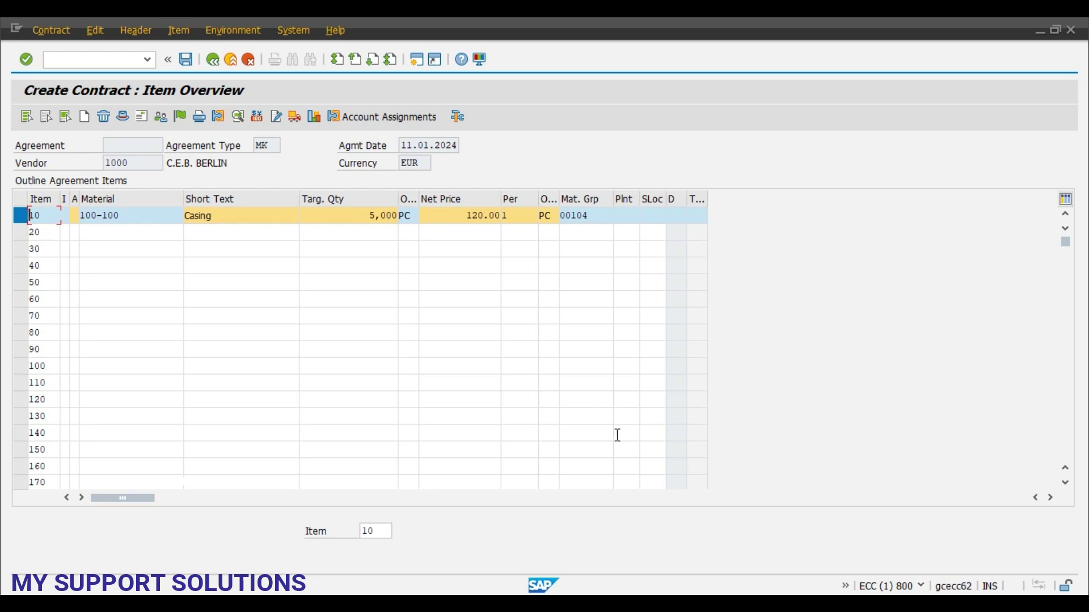
pyautogui.hotkey('alt', 'Tab')
pyautogui.scroll(-2, 790, 462)
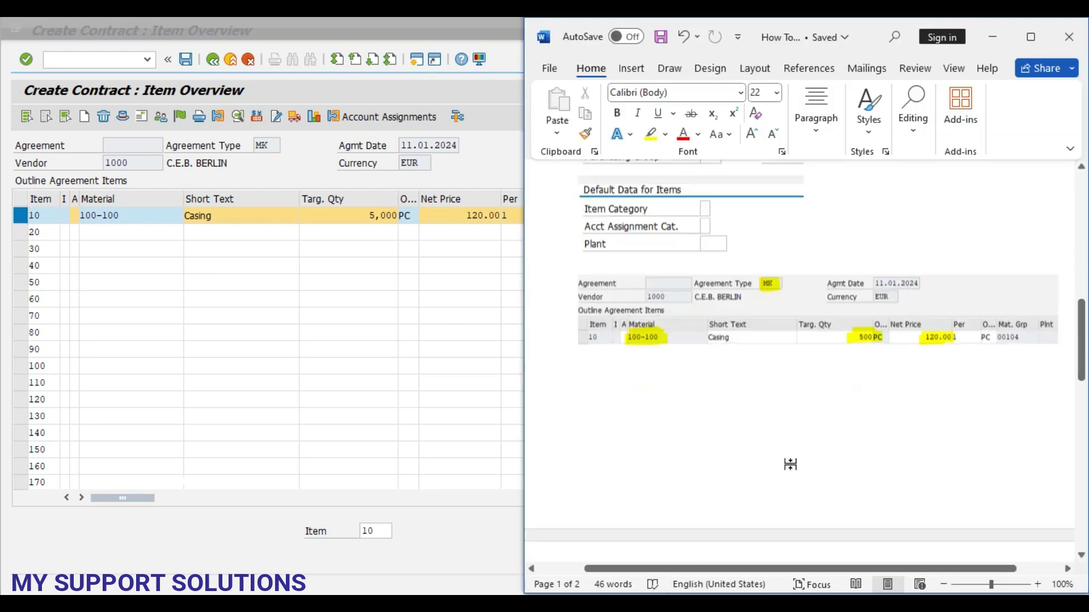
pyautogui.scroll(2, 793, 465)
pyautogui.scroll(2, 792, 462)
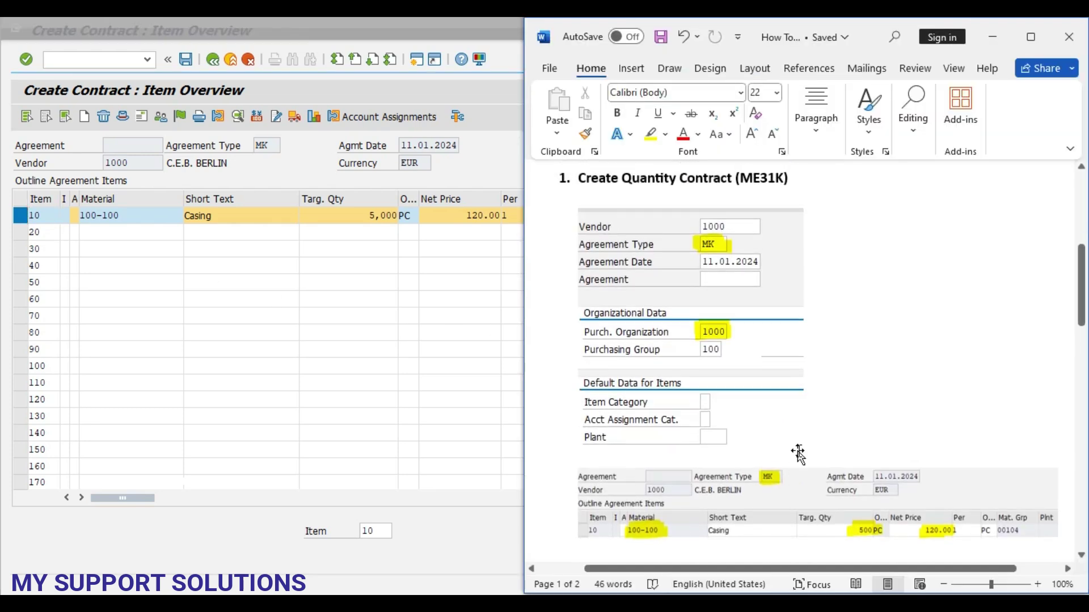
pyautogui.scroll(-3, 797, 452)
pyautogui.scroll(-5, 799, 451)
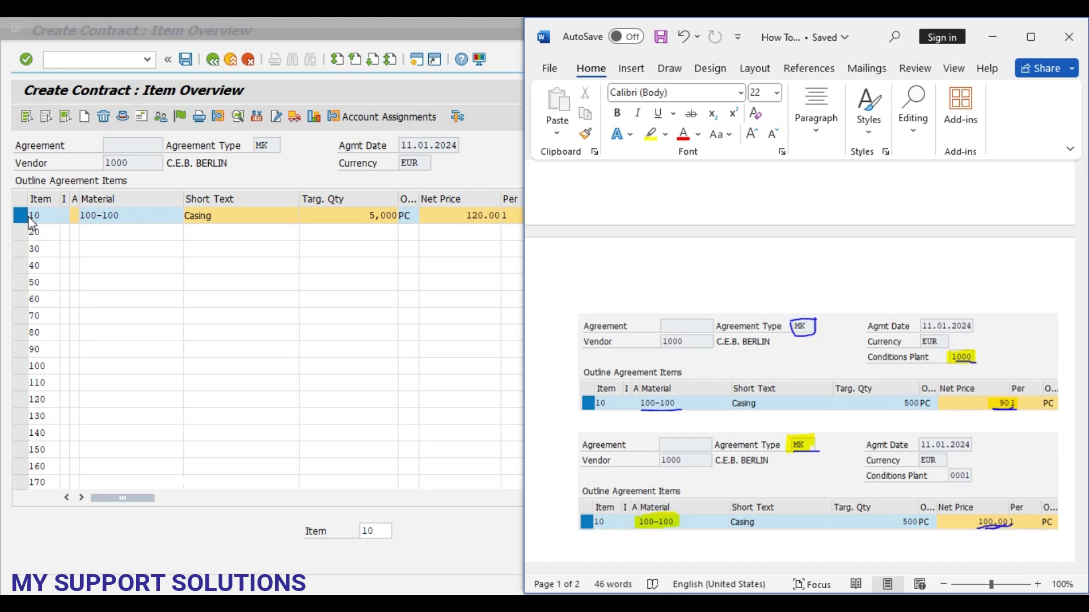
# - Open the plant conditions overview for item 10 in SAP and add plant 0001
pyautogui.click(136, 215)
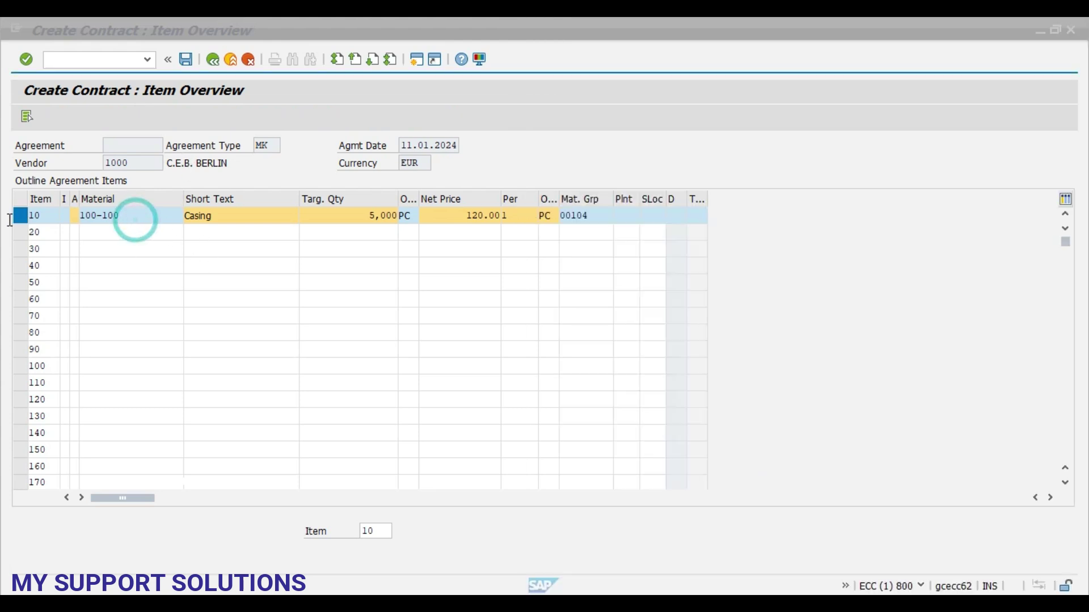
pyautogui.click(94, 31)
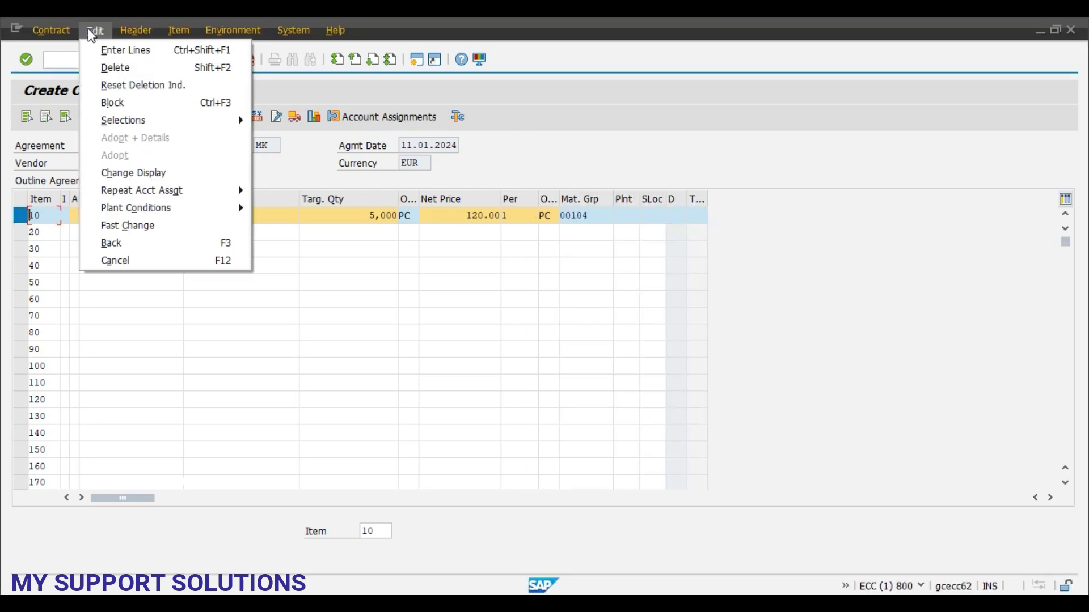
pyautogui.moveTo(119, 214)
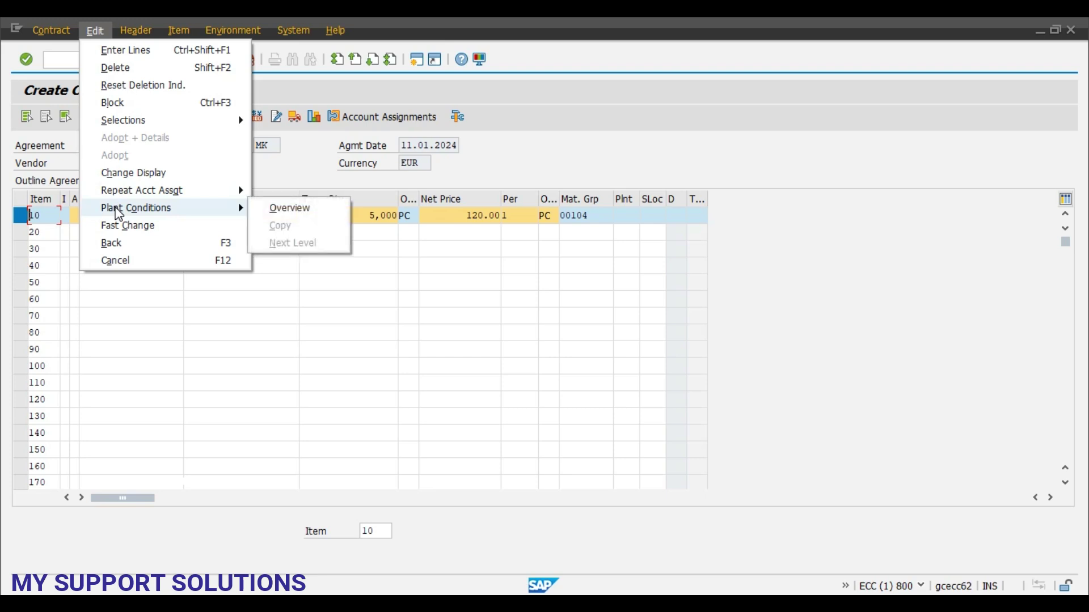
pyautogui.click(284, 209)
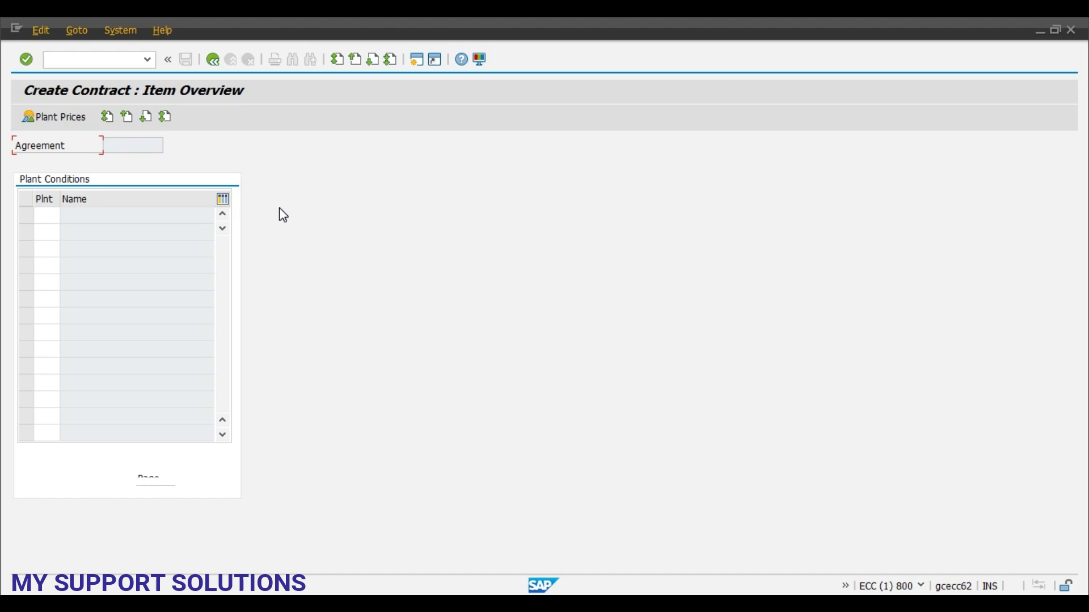
pyautogui.click(40, 216)
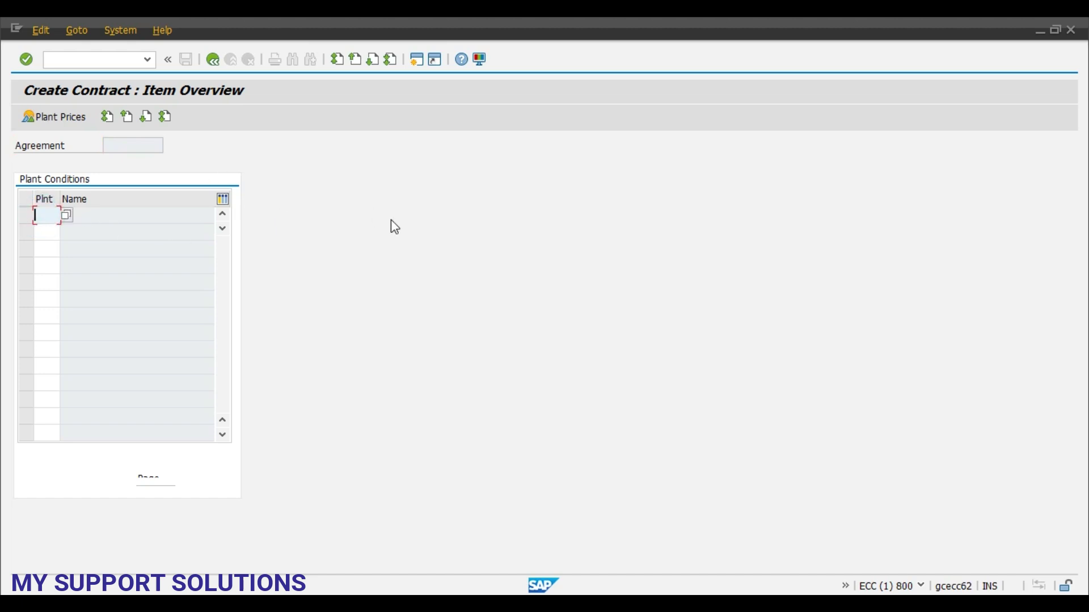
pyautogui.write('0001')
pyautogui.press('Return')
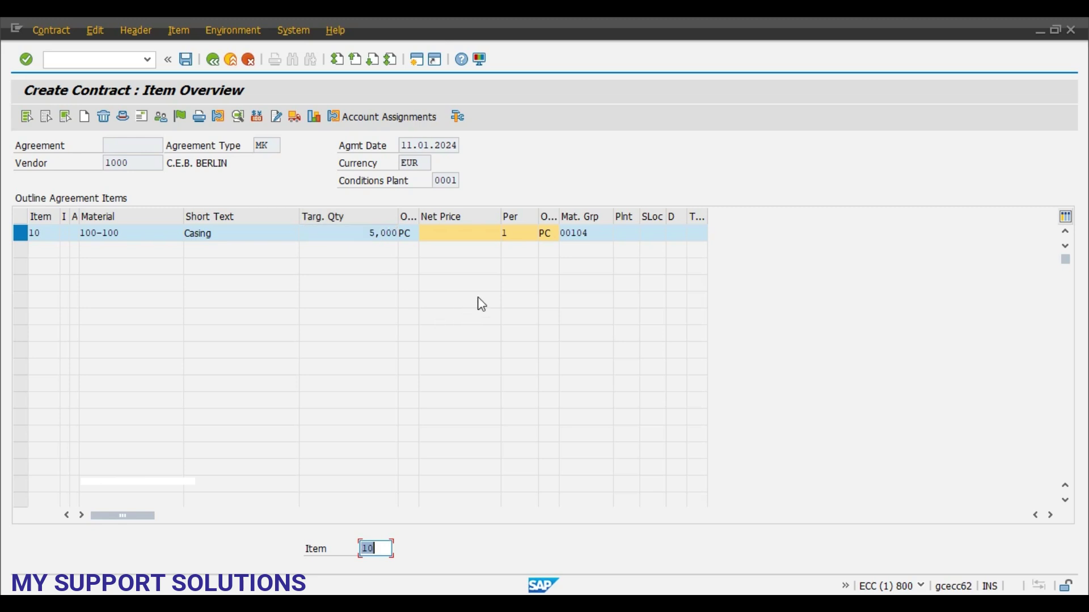
# - Look up the second plant's price in the Word guide's example table and set item 10's net price for plant 0001 to 100
pyautogui.click(452, 233)
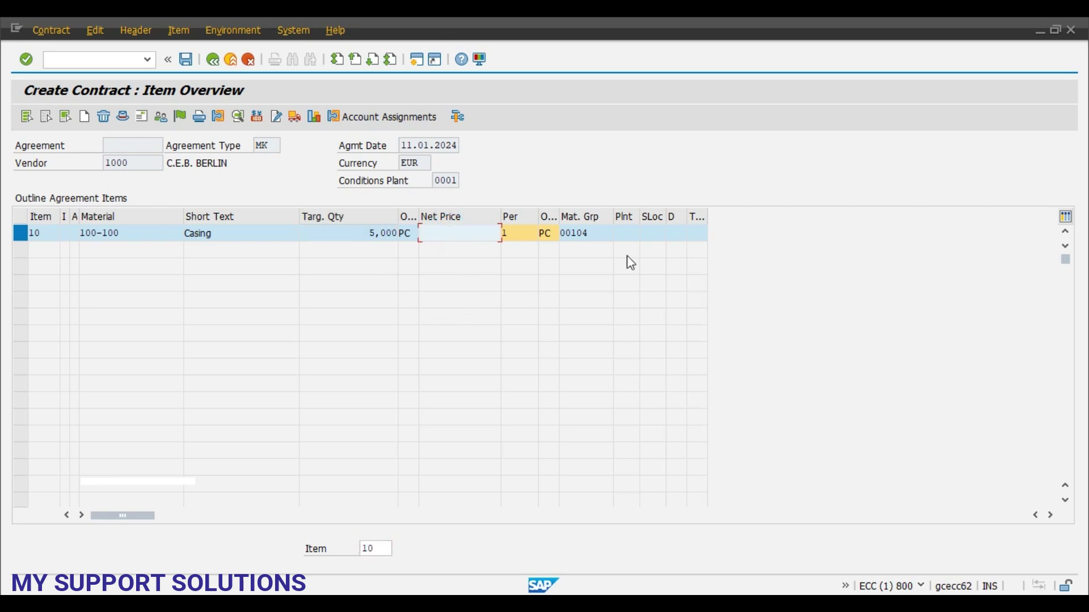
pyautogui.hotkey('alt', 'Tab')
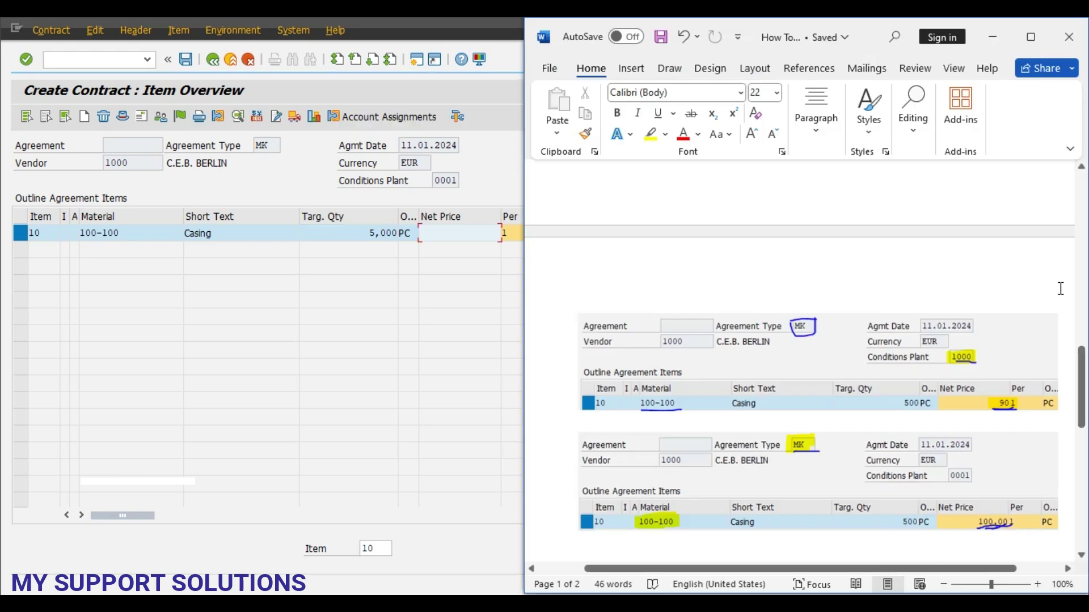
pyautogui.scroll(-1, 1049, 326)
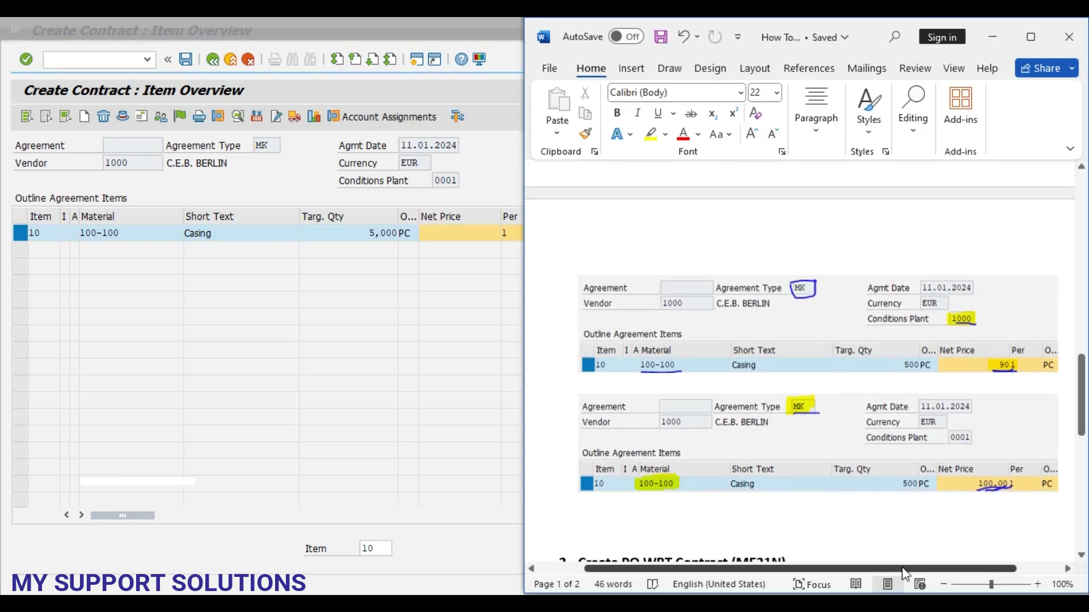
pyautogui.moveTo(907, 570); pyautogui.dragTo(947, 574)
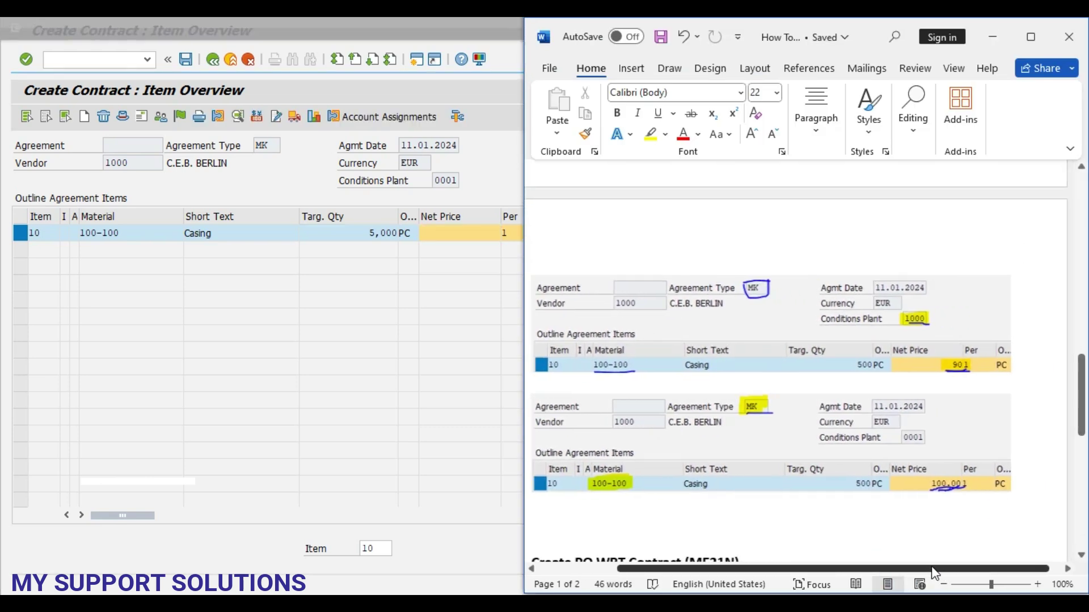
pyautogui.scroll(3, 1052, 434)
pyautogui.scroll(15, 1052, 435)
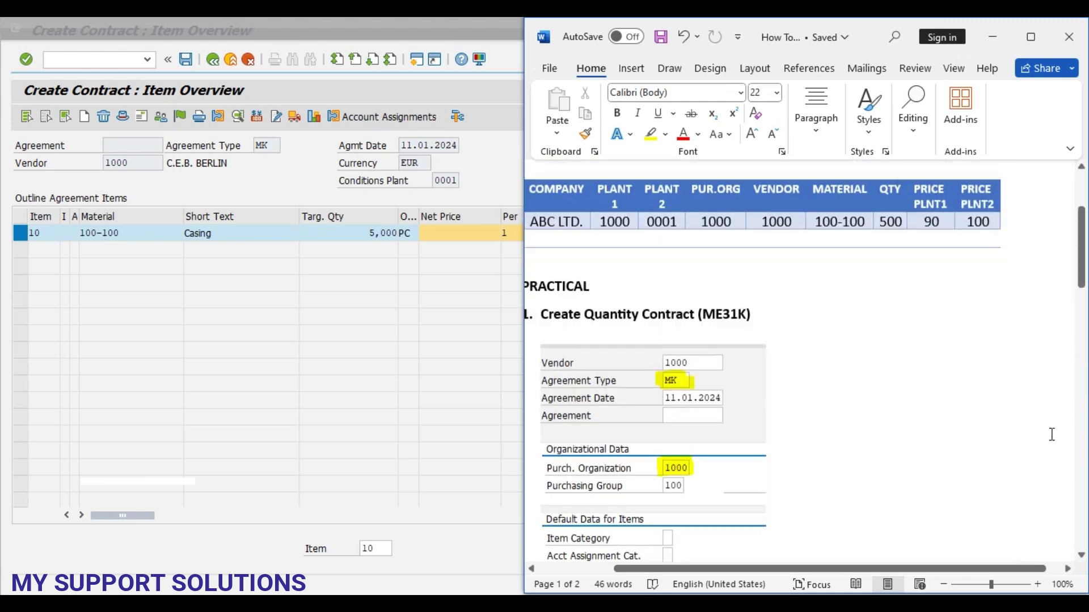
pyautogui.scroll(-1, 1052, 434)
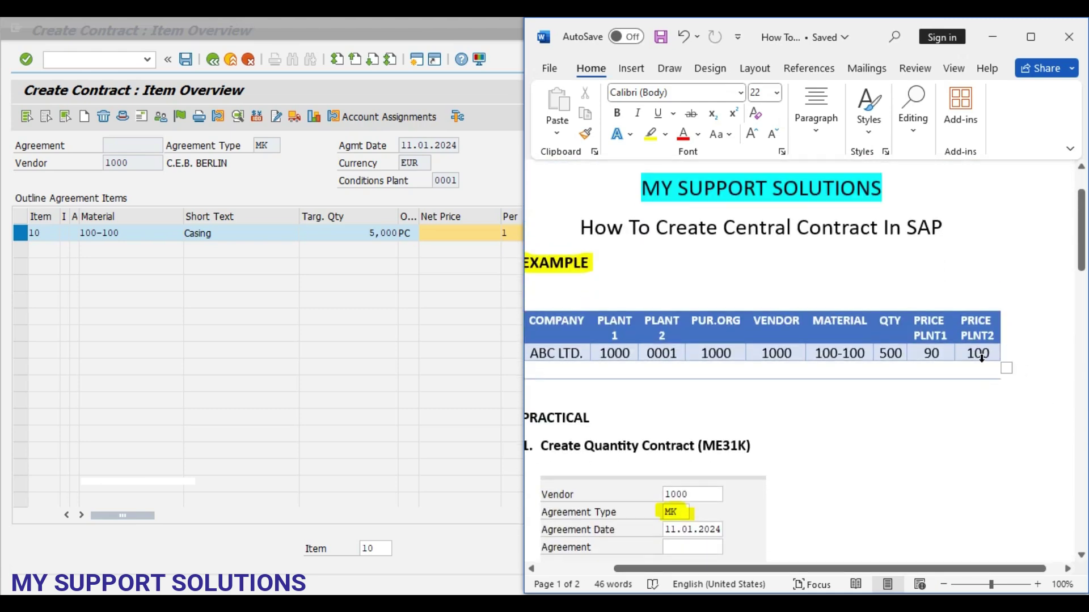
pyautogui.moveTo(822, 570); pyautogui.dragTo(799, 567)
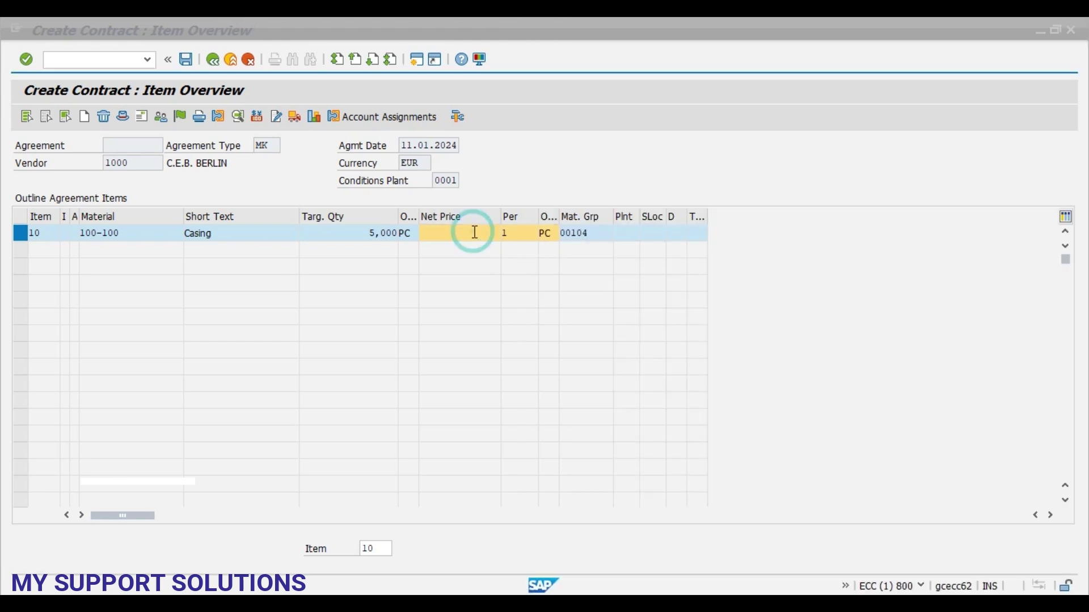
pyautogui.click(475, 233)
pyautogui.write('100')
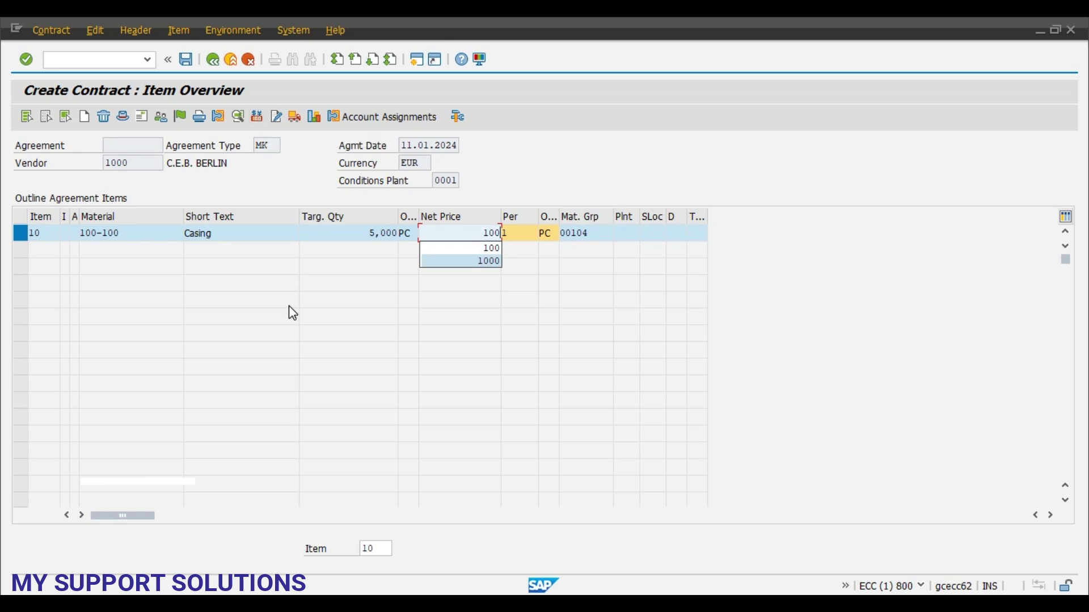
pyautogui.click(366, 233)
# - Return to the plant conditions overview and add plant 1000 as a second entry
pyautogui.click(214, 62)
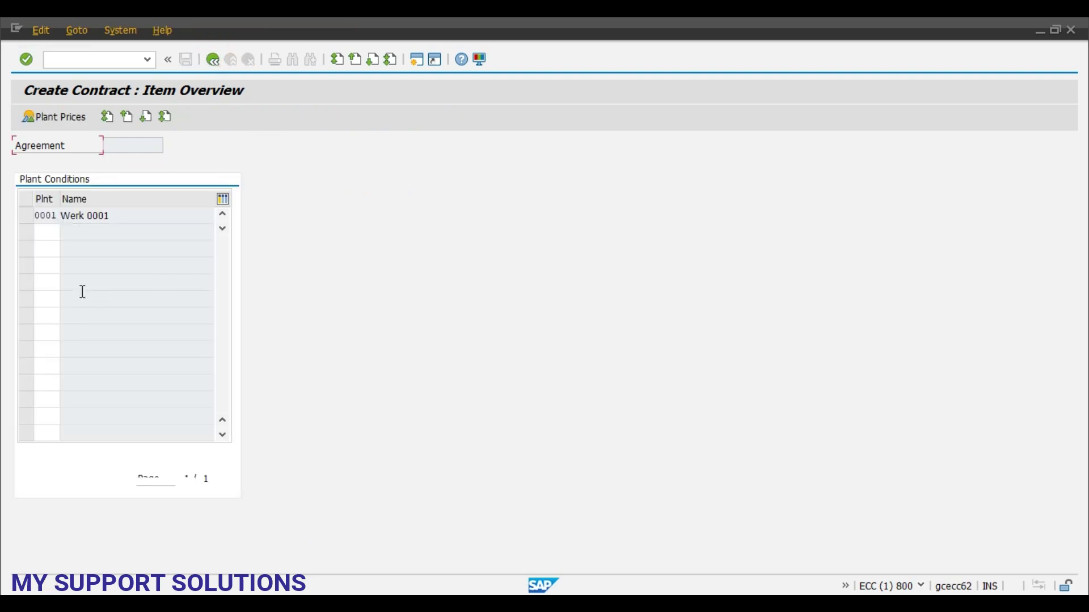
pyautogui.click(47, 228)
pyautogui.write('1000')
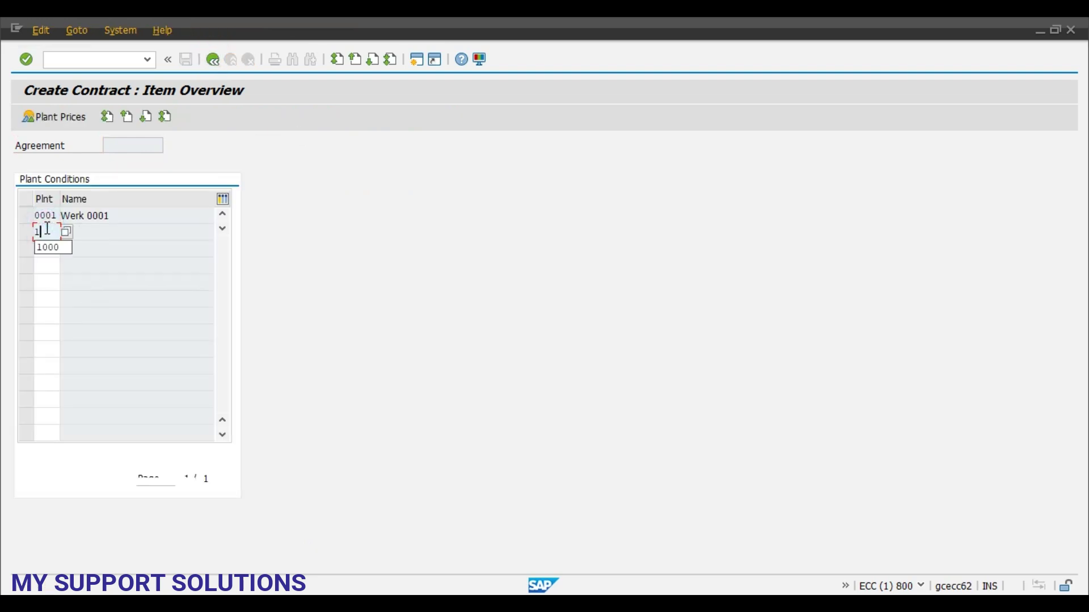
pyautogui.press('Return')
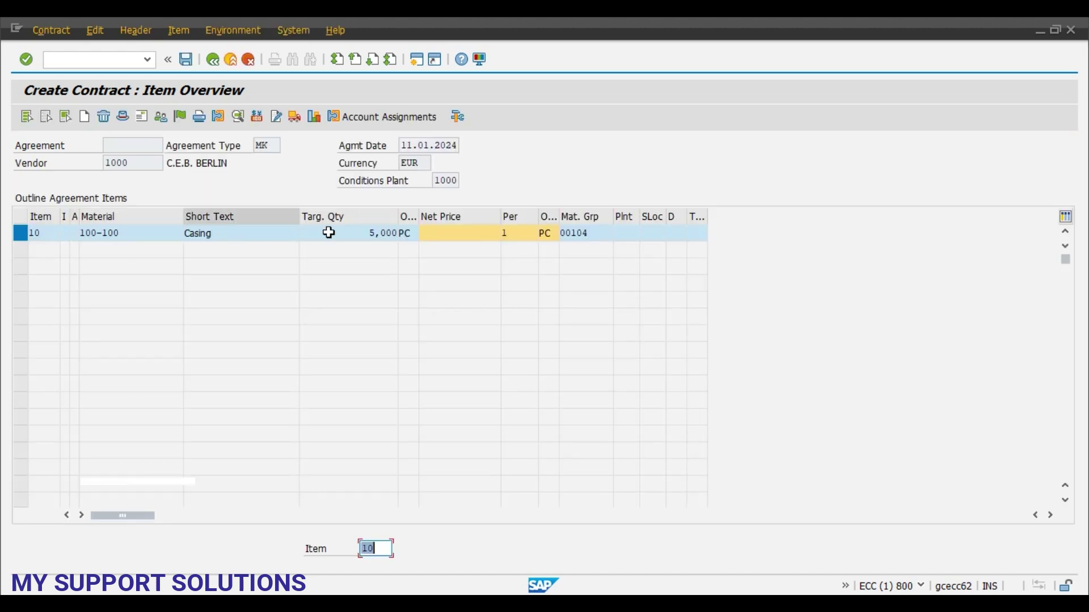
# - Check the first plant's price in the Word guide and set item 10's net price for plant 1000 to 90
pyautogui.click(466, 234)
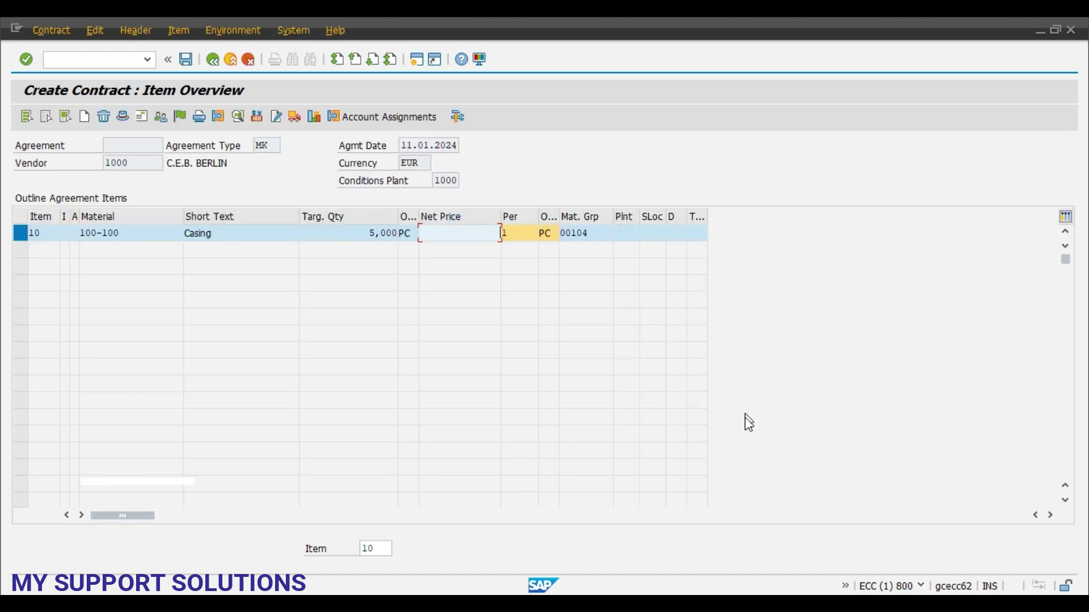
pyautogui.hotkey('alt', 'Tab')
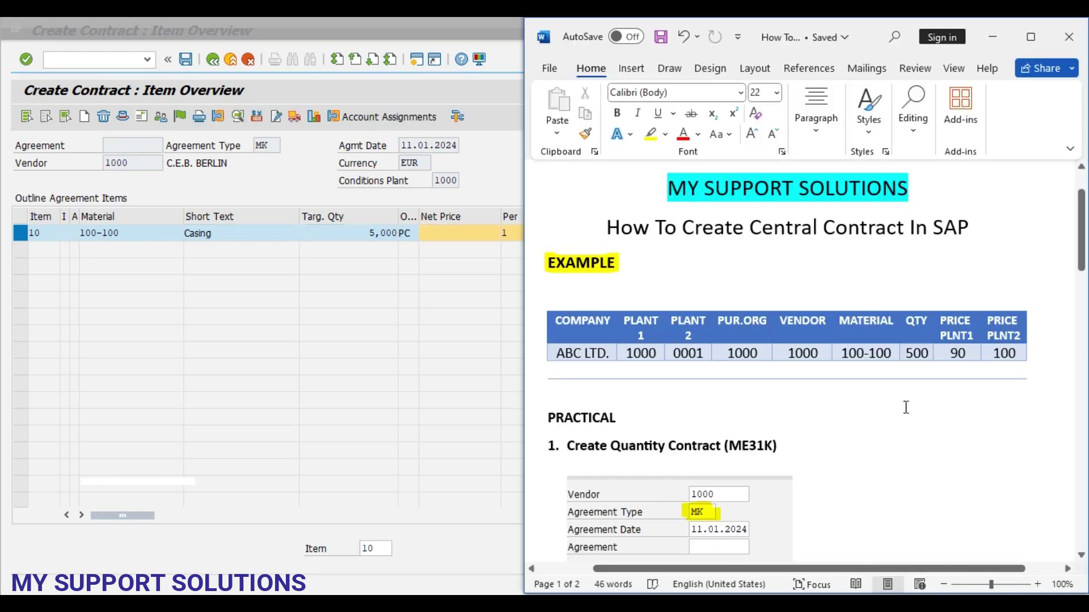
pyautogui.click(457, 382)
pyautogui.click(469, 234)
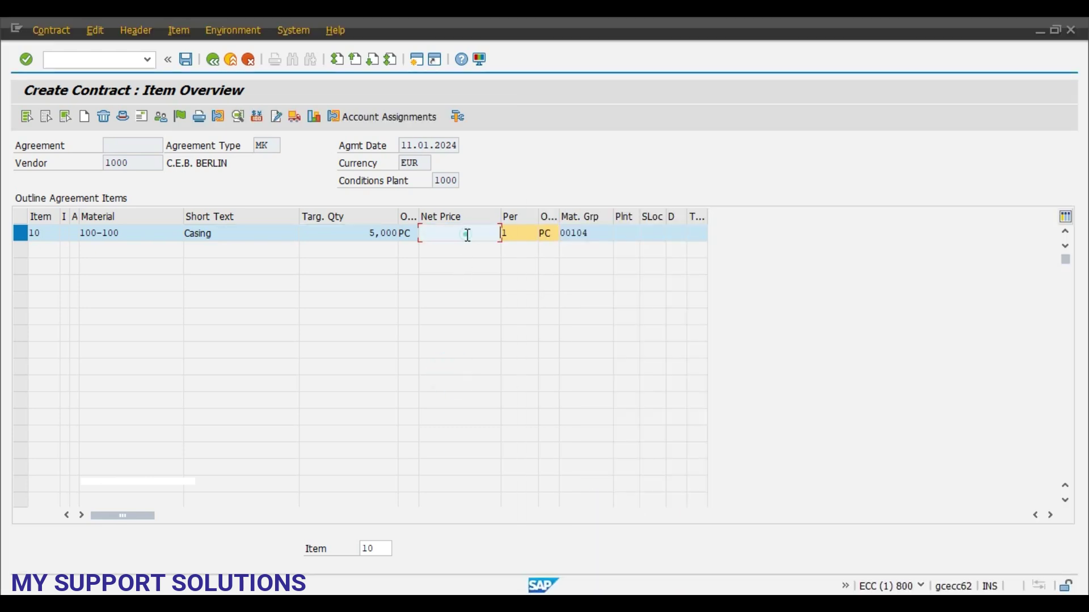
pyautogui.write('90')
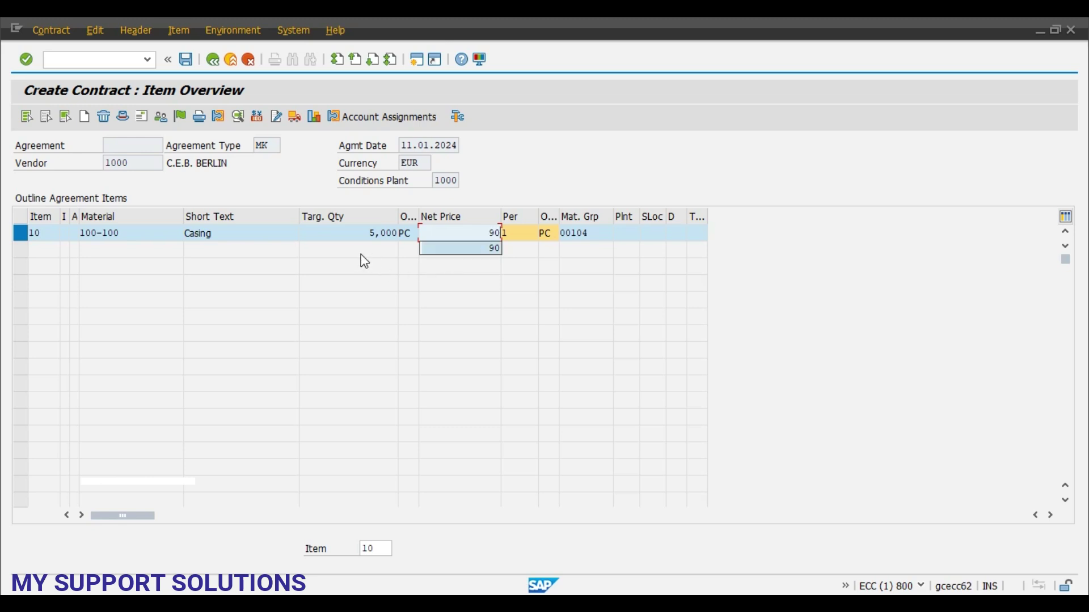
# - Leave the plant price and plant conditions screens for item 10 and save the contract
pyautogui.click(474, 249)
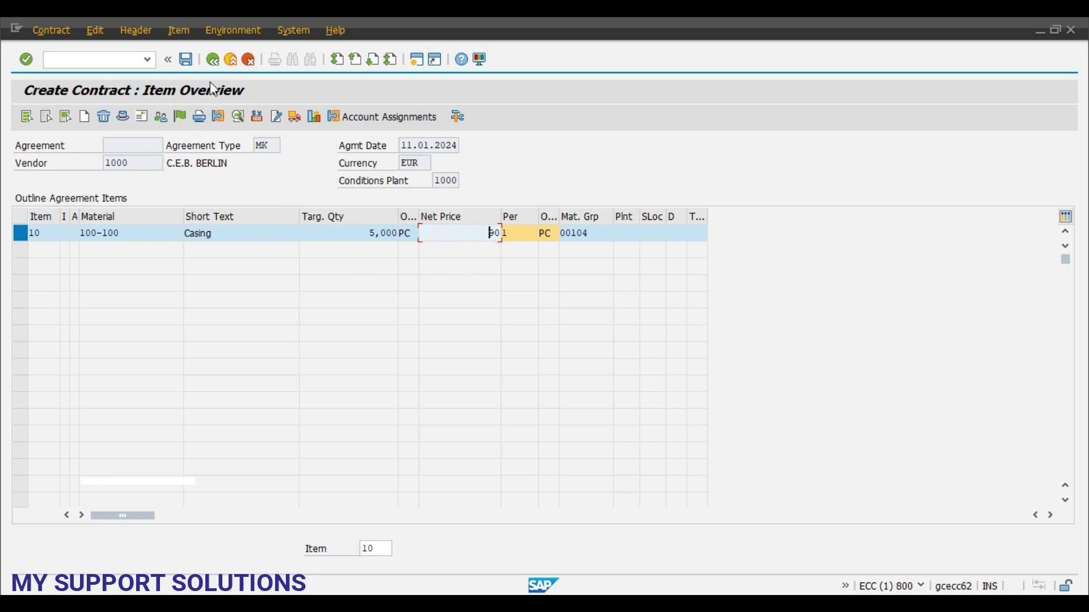
pyautogui.click(213, 61)
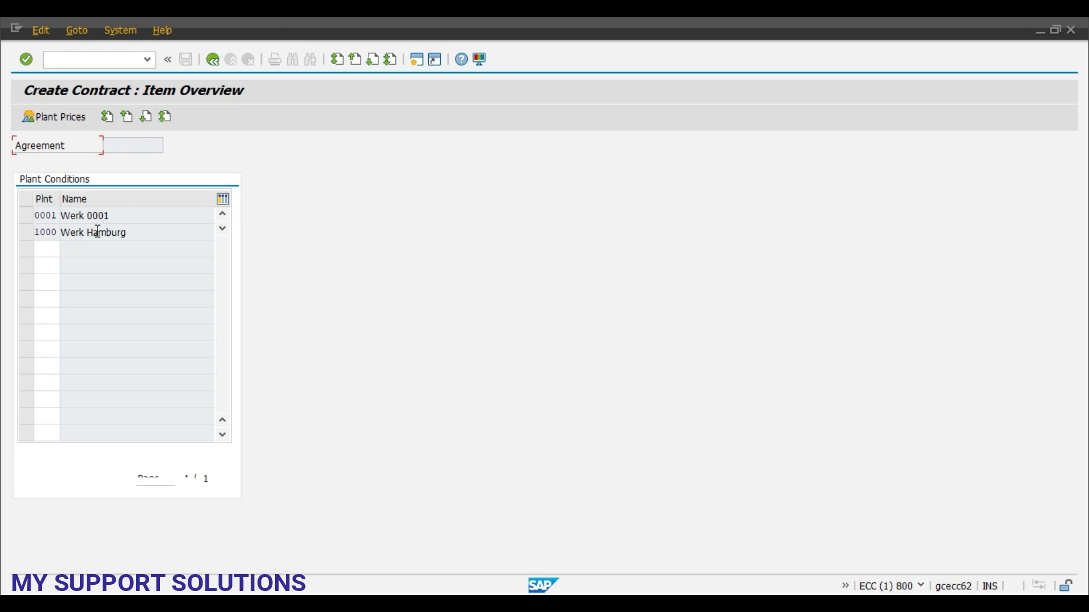
pyautogui.click(213, 60)
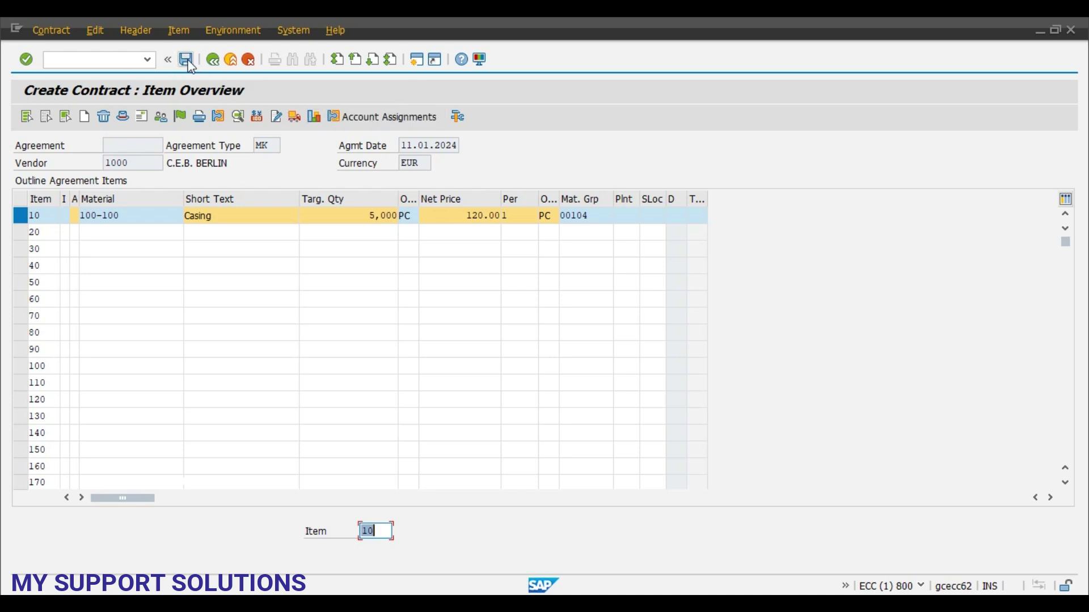
pyautogui.click(187, 60)
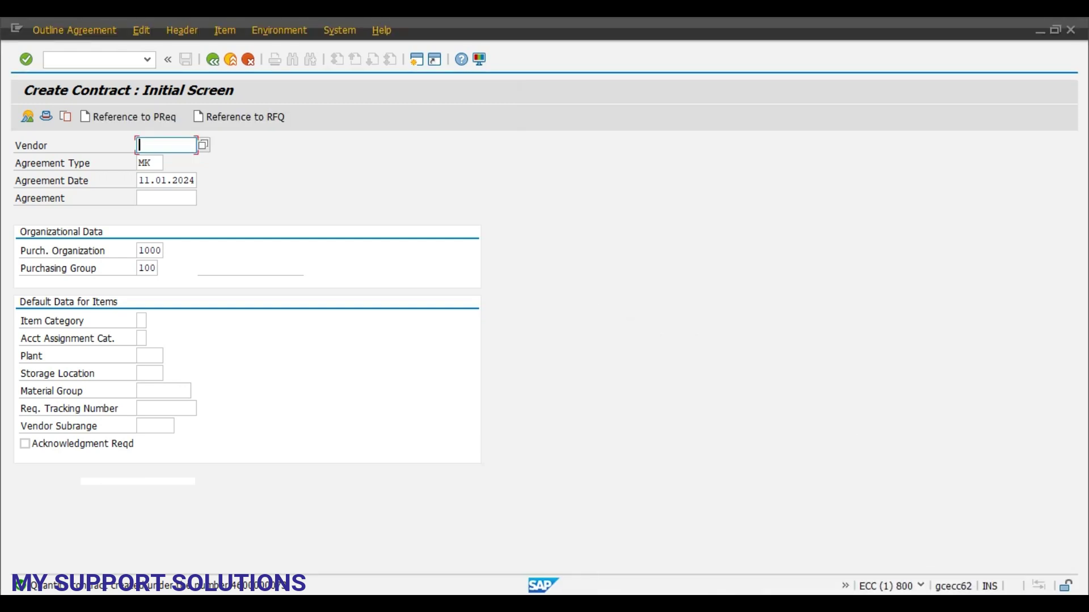
# - Open a second SAP session and start the purchase order creation transaction ME21N
pyautogui.click(734, 553)
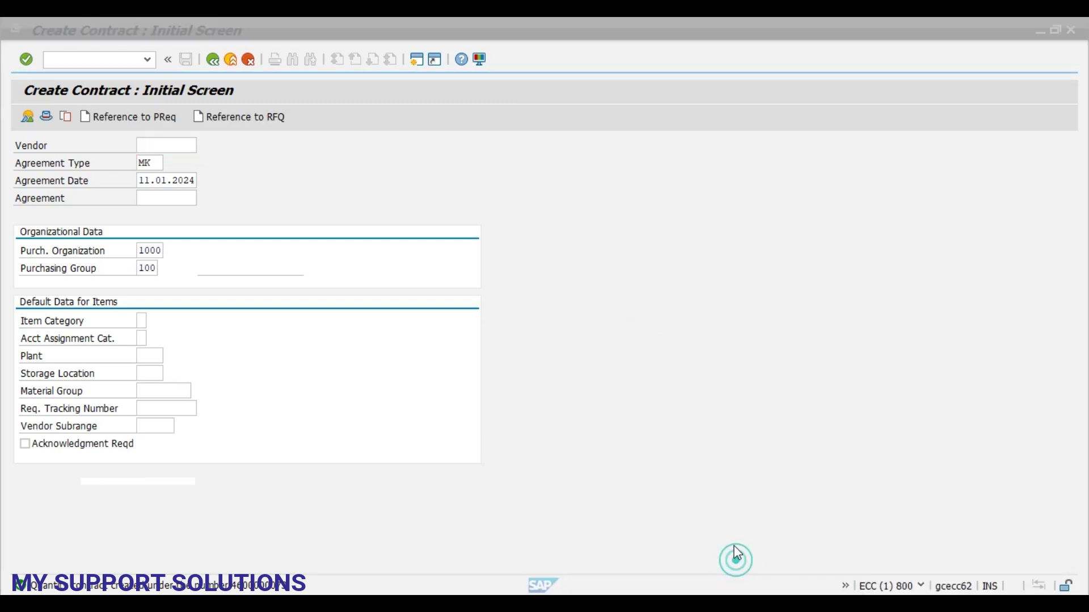
pyautogui.click(418, 61)
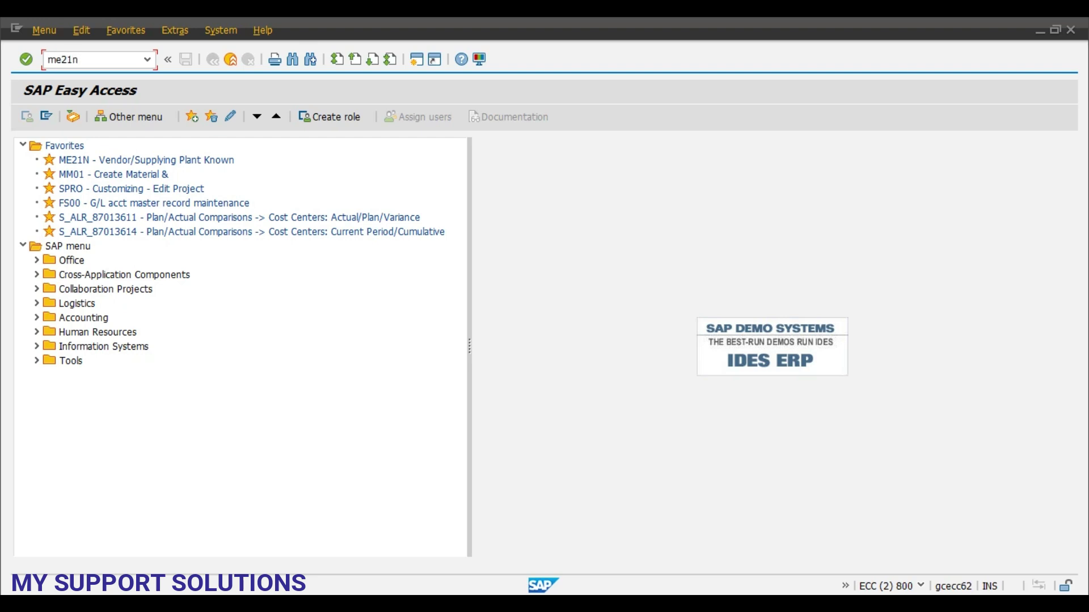
pyautogui.press('Return')
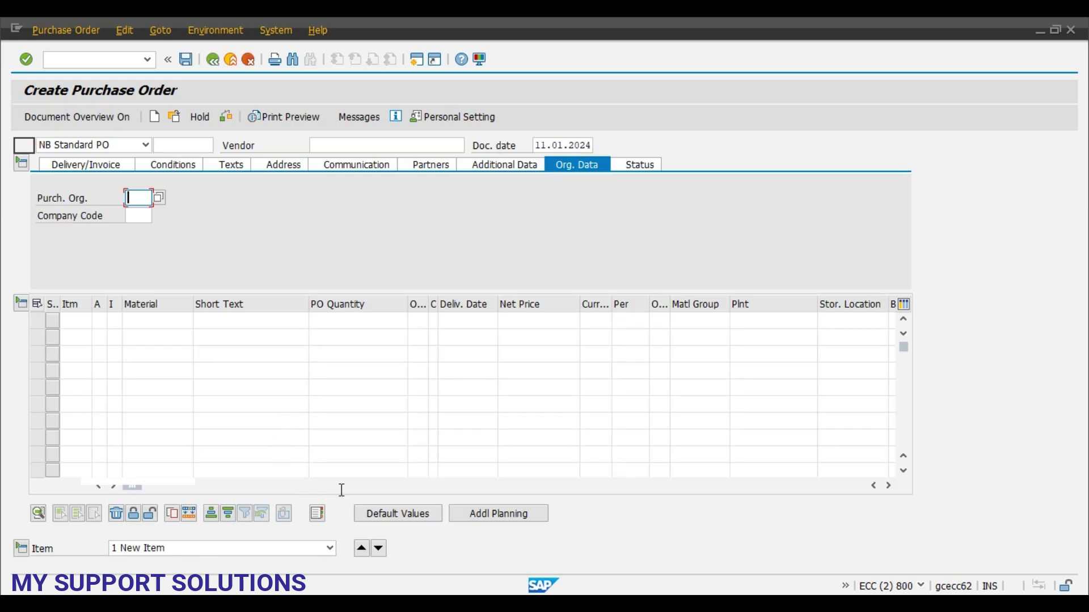
# - Enter the newly saved contract's number as the outline agreement of the first purchase order item
pyautogui.click(375, 487)
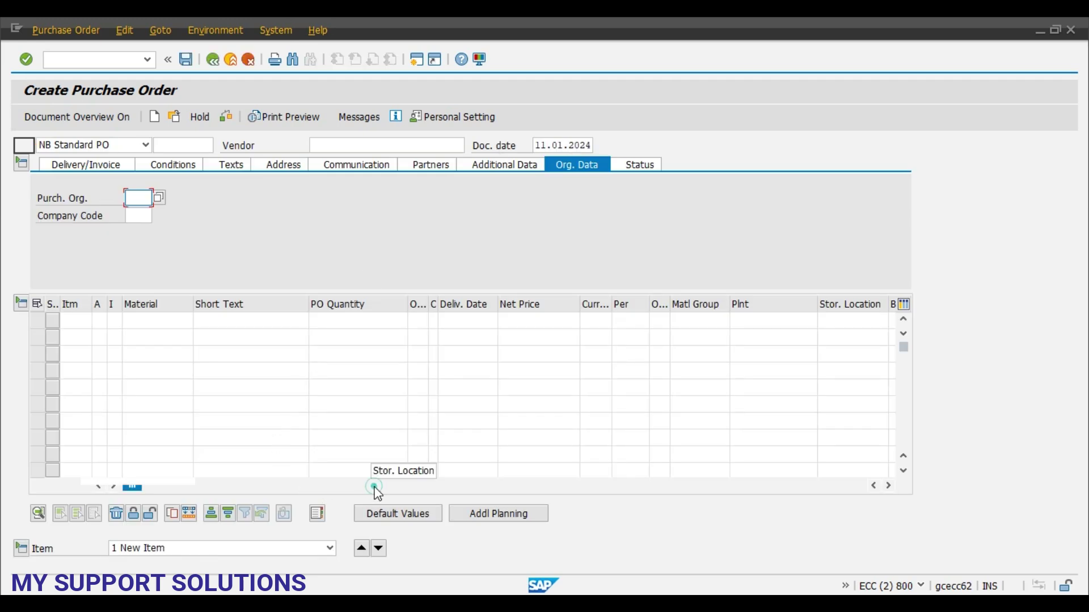
pyautogui.click(410, 486)
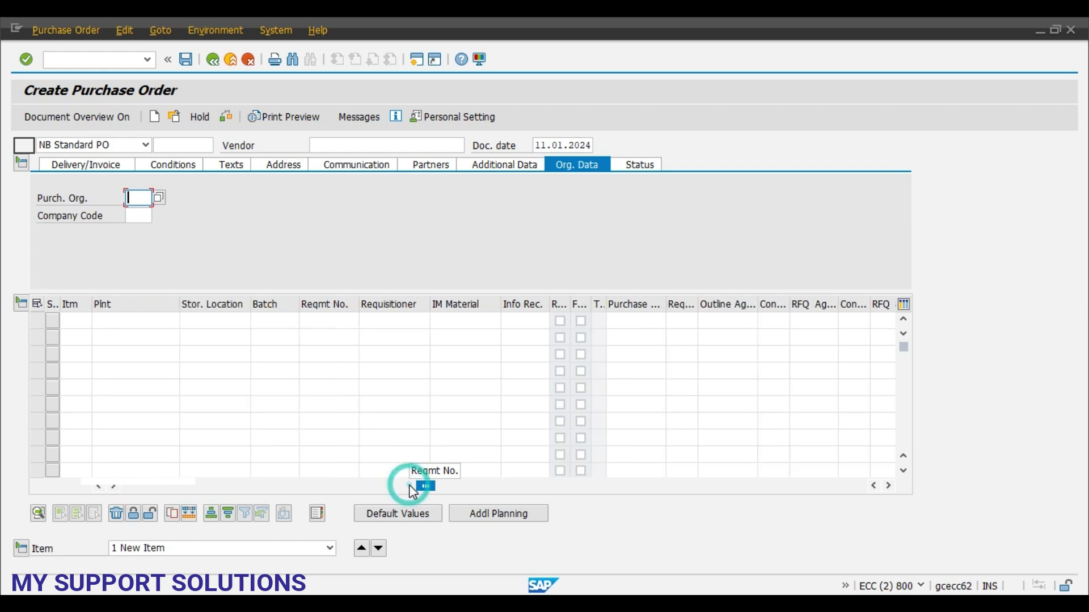
pyautogui.click(711, 321)
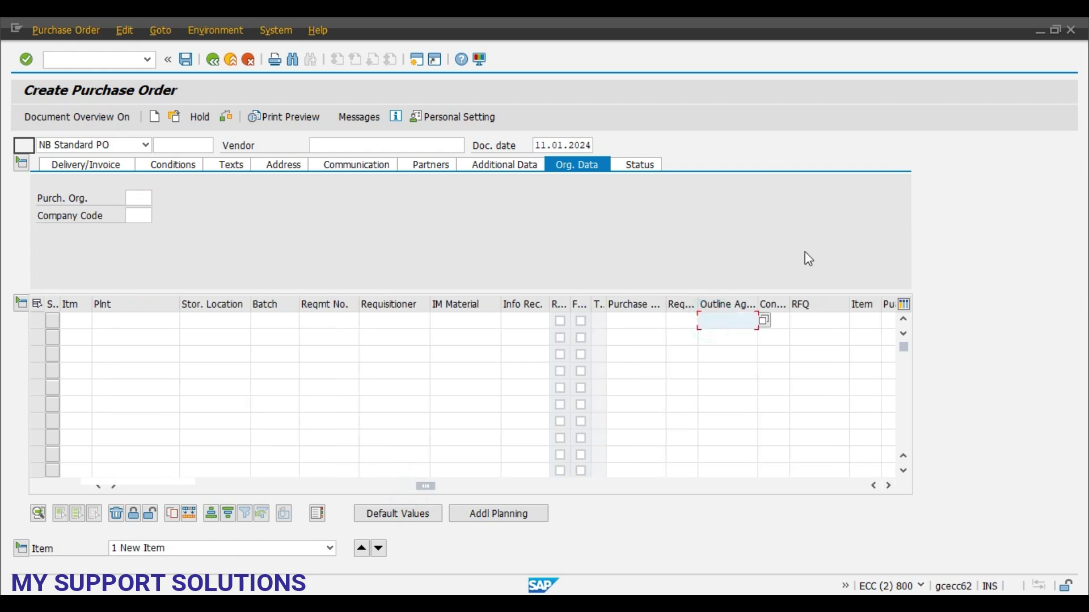
pyautogui.press('Down')
pyautogui.press('Return')
pyautogui.press('BackSpace')
pyautogui.write('3')
# - Enter the same contract's number as the second item's outline agreement and load the contract data into both items
pyautogui.click(733, 337)
pyautogui.write('46')
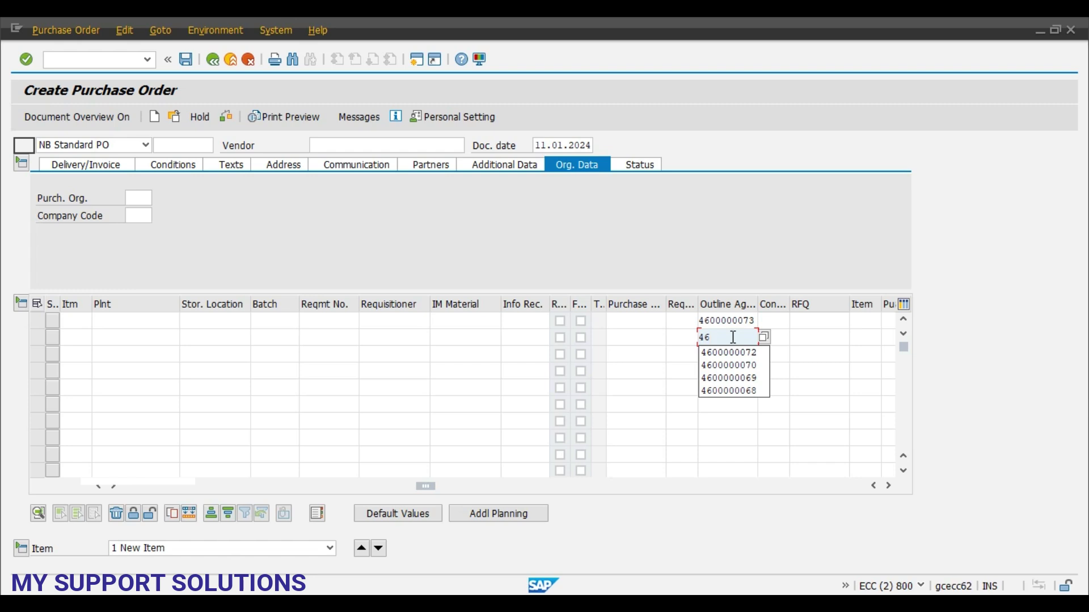
pyautogui.write('0000007')
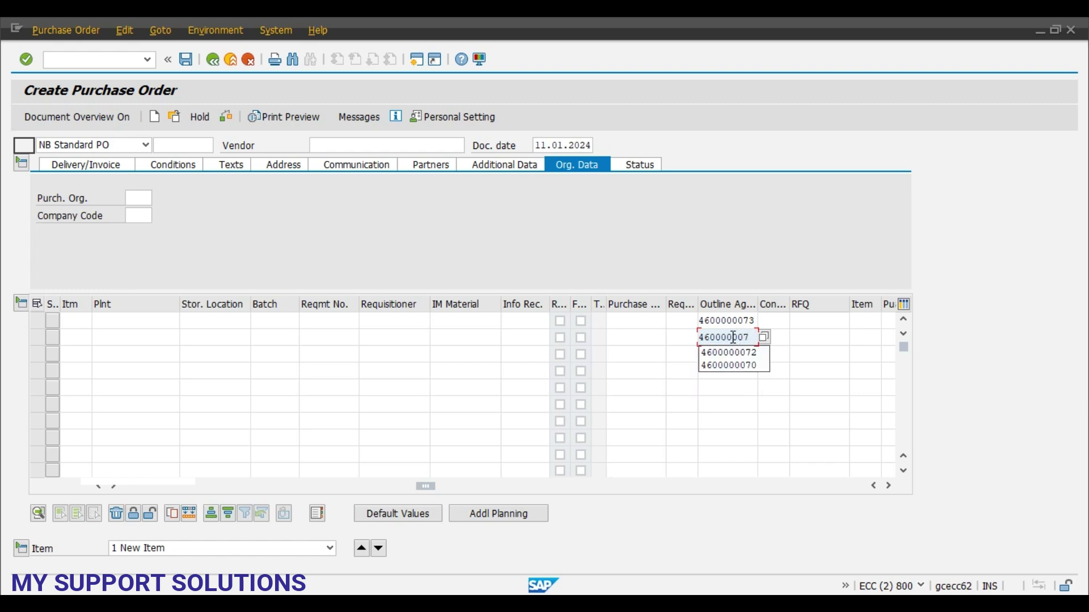
pyautogui.write('3')
pyautogui.press('Return')
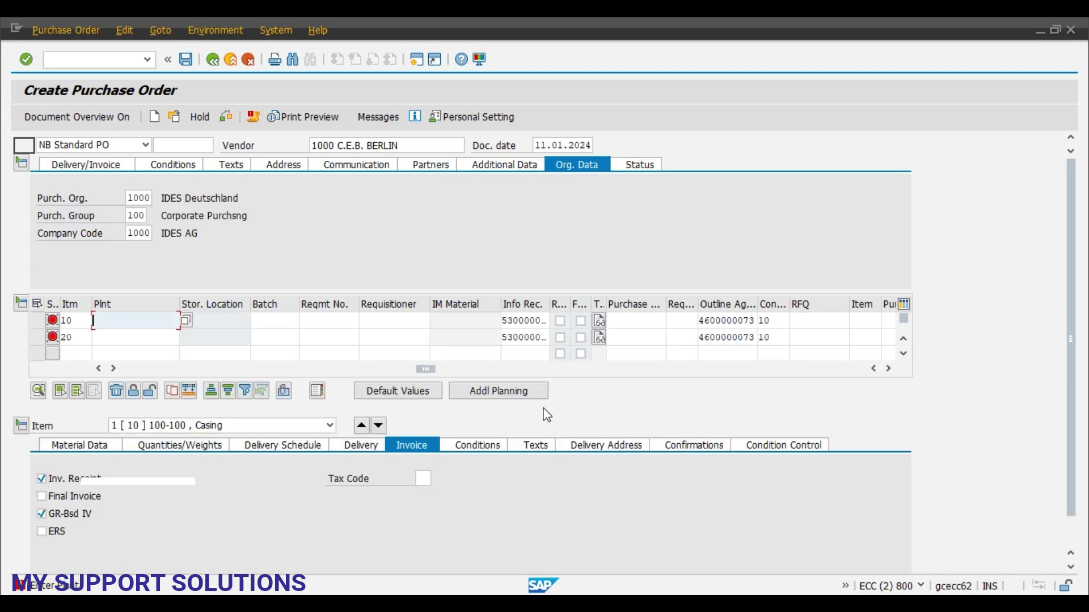
# - Assign plant 1000 to purchase order item 10 and plant 0001 to item 20
pyautogui.click(98, 369)
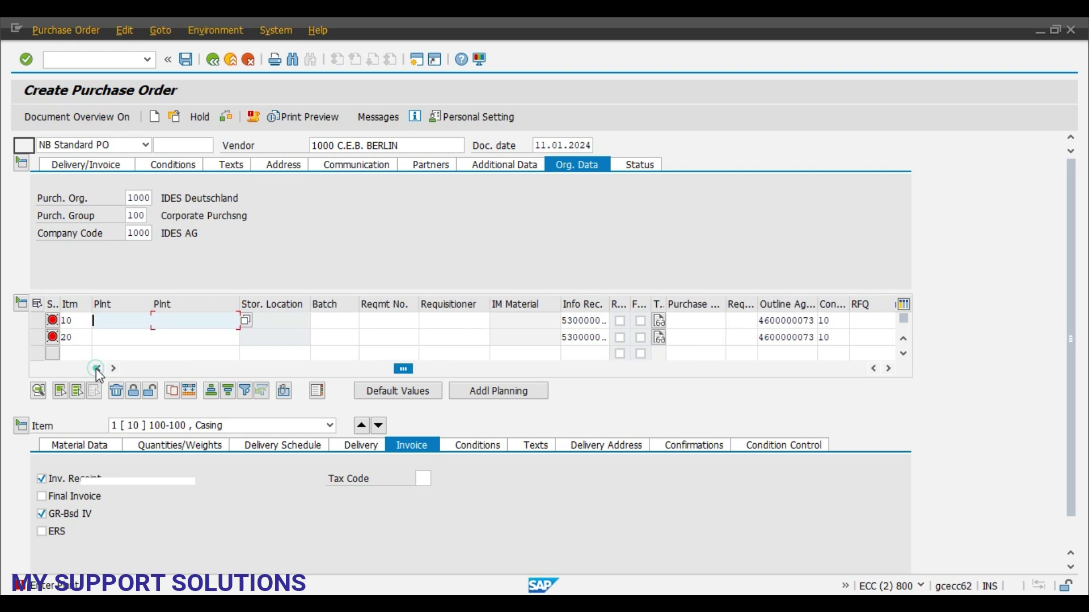
pyautogui.click(99, 369)
pyautogui.click(99, 369)
pyautogui.click(99, 369)
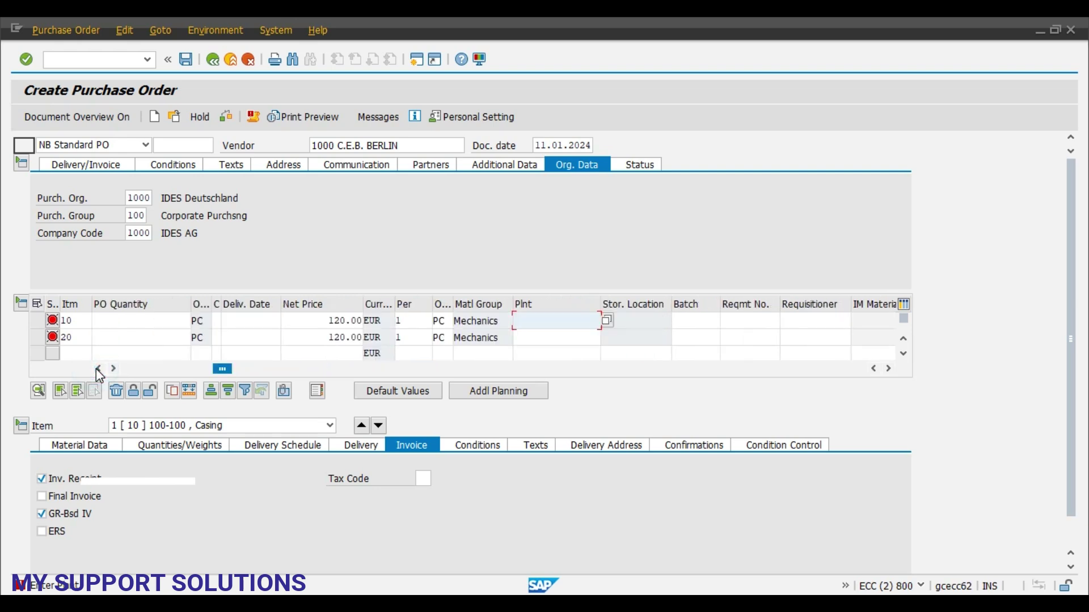
pyautogui.click(99, 369)
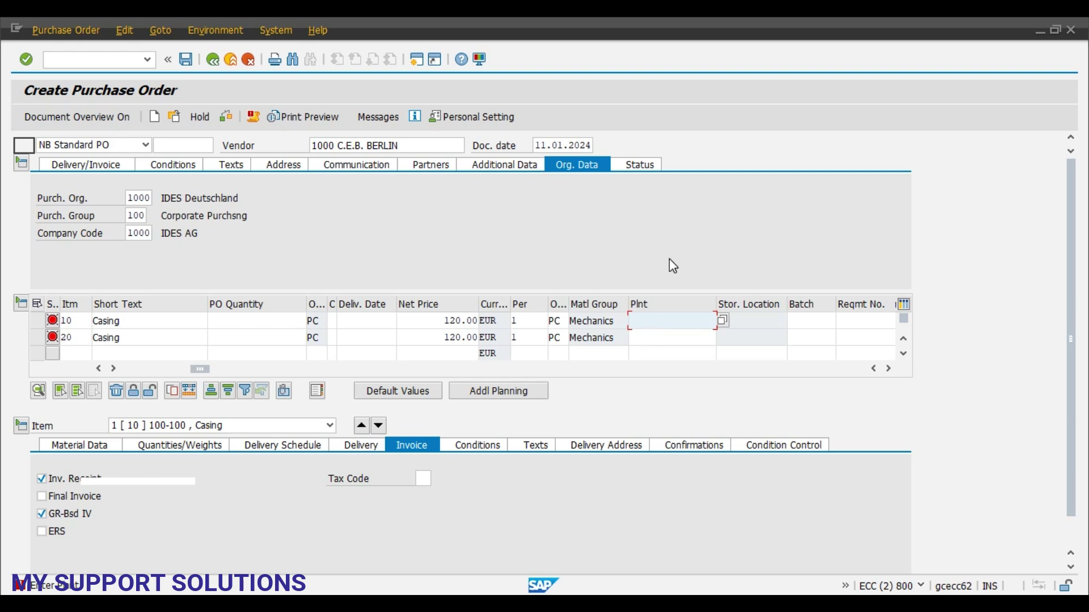
pyautogui.write('1000')
pyautogui.click(651, 337)
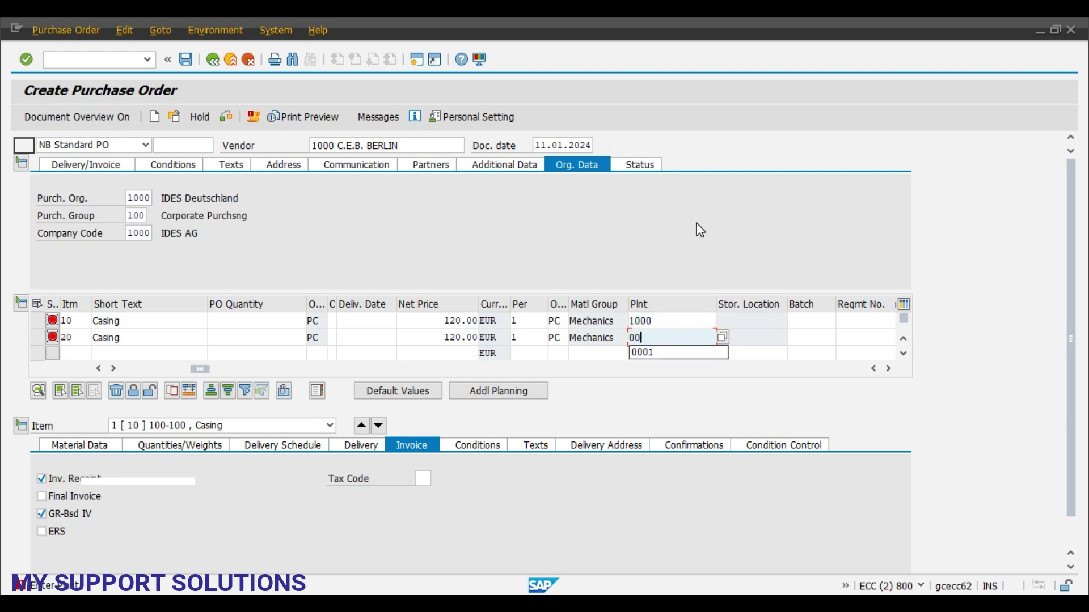
pyautogui.write('01')
pyautogui.press('Return')
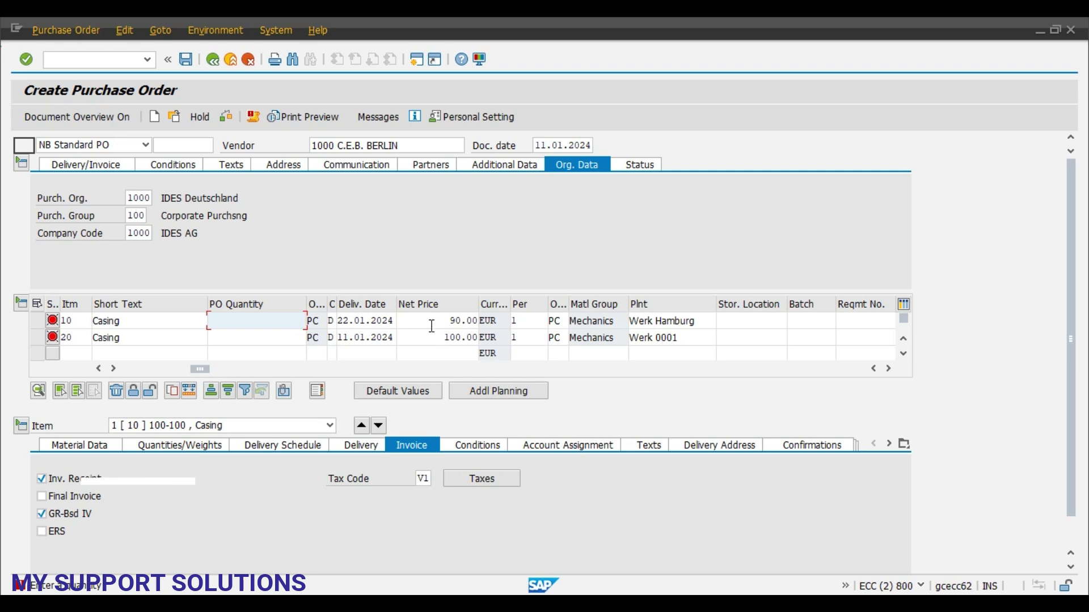
# - Set the PO quantity to 5 for both item 10 and item 20
pyautogui.click(99, 369)
pyautogui.click(99, 370)
pyautogui.click(99, 369)
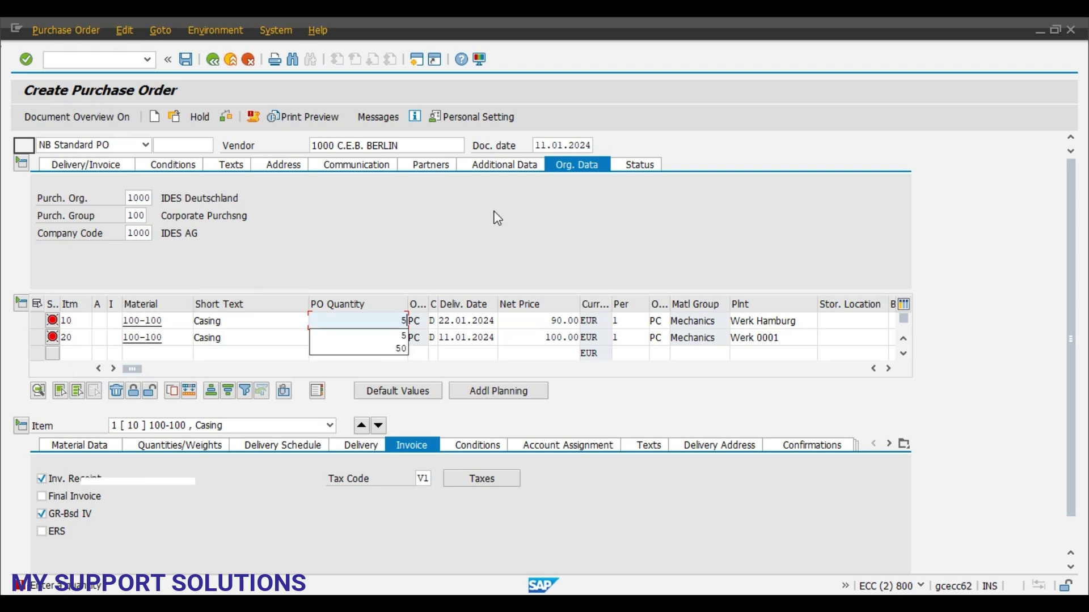
pyautogui.press('Escape')
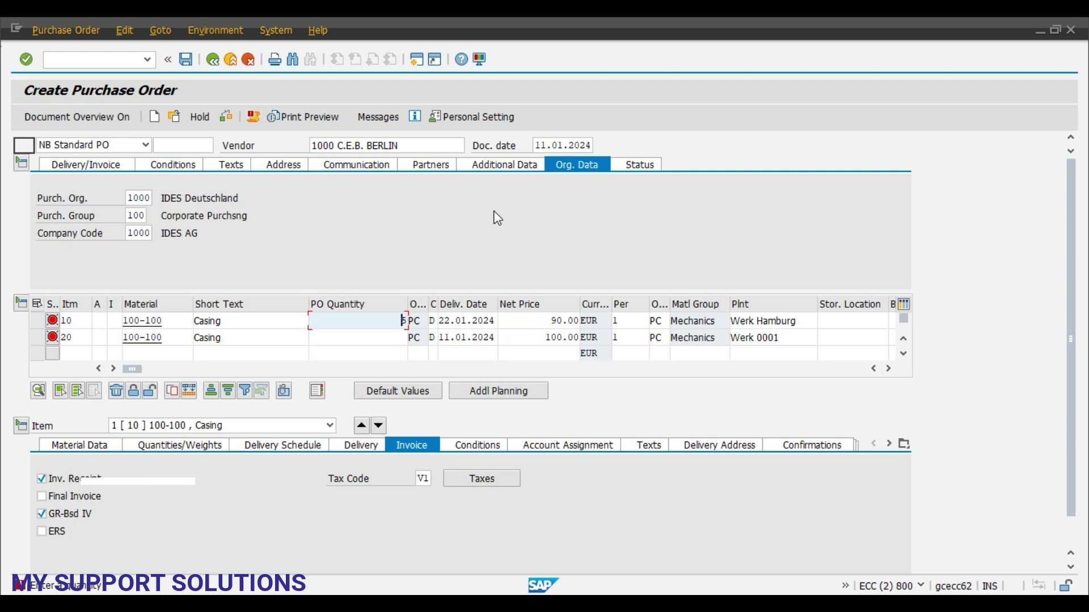
pyautogui.click(389, 339)
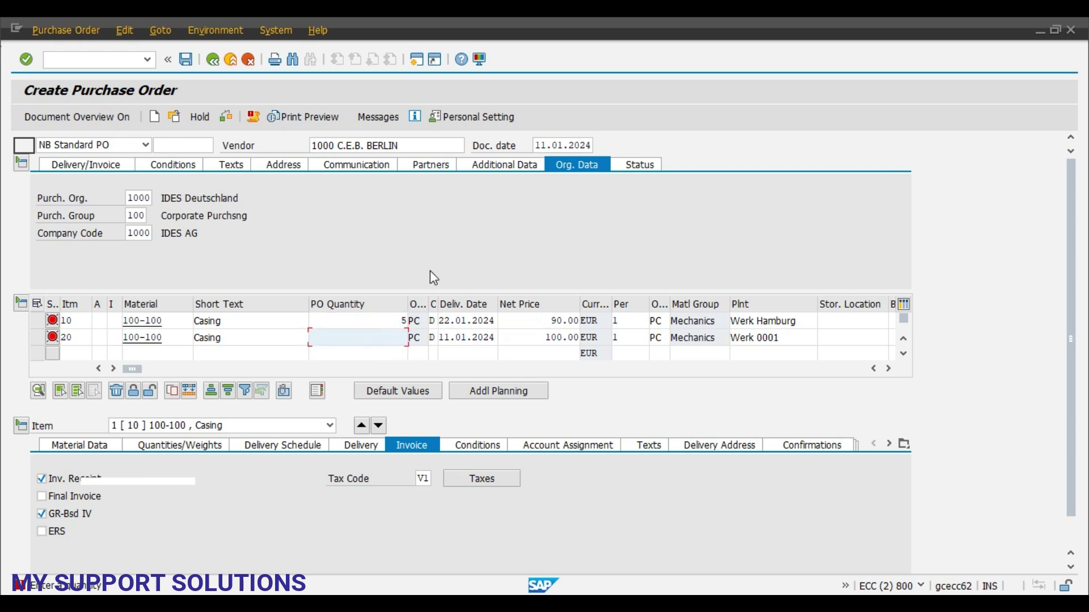
pyautogui.write('5')
pyautogui.press('Tab')
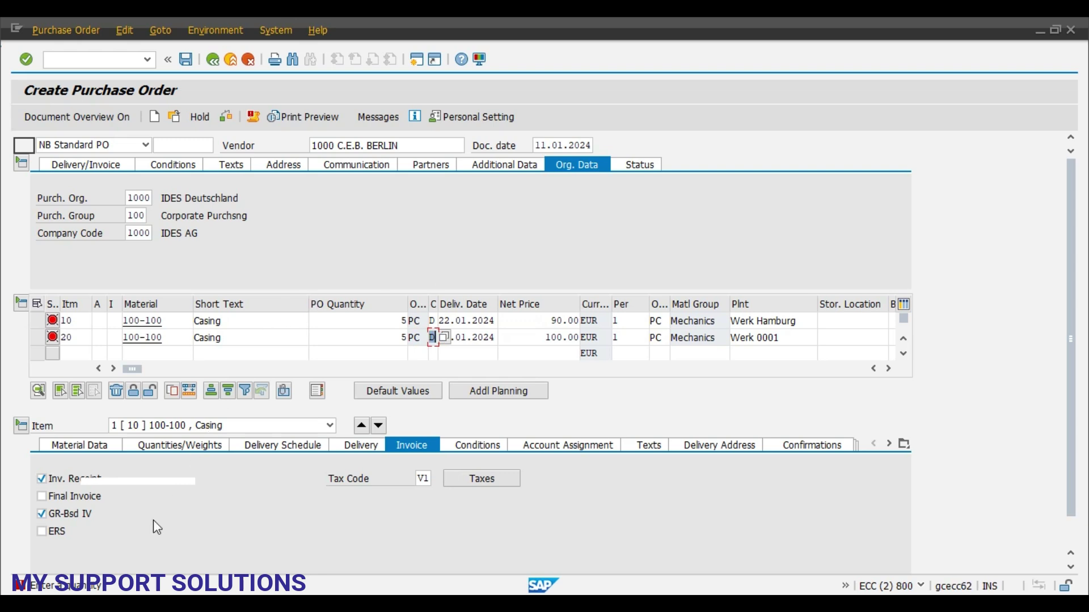
# - Check the purchase order for errors, close the message log and save the order despite the system messages
pyautogui.click(225, 117)
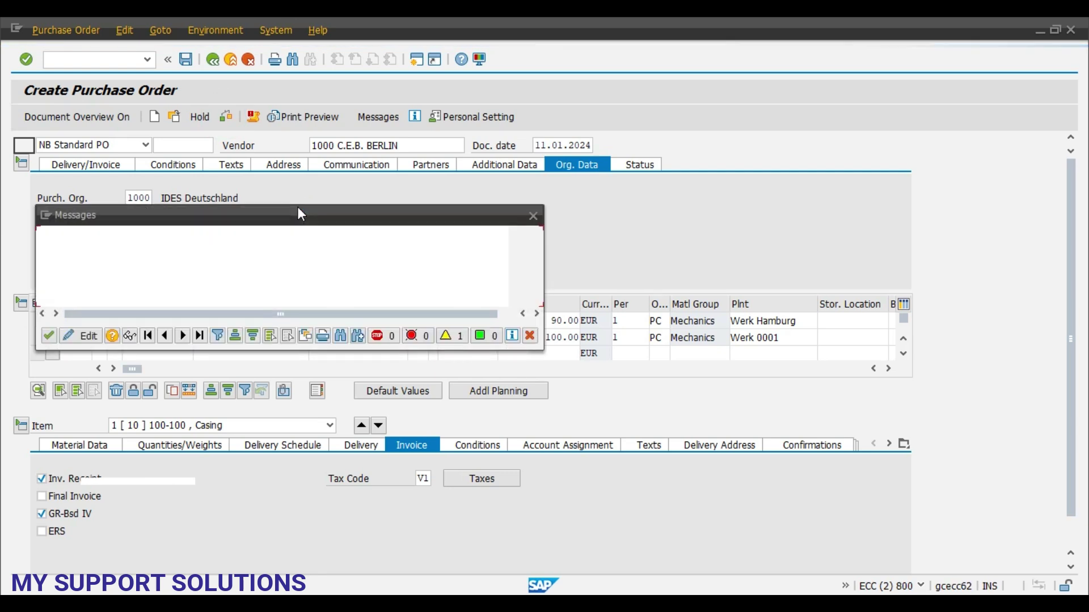
pyautogui.click(50, 337)
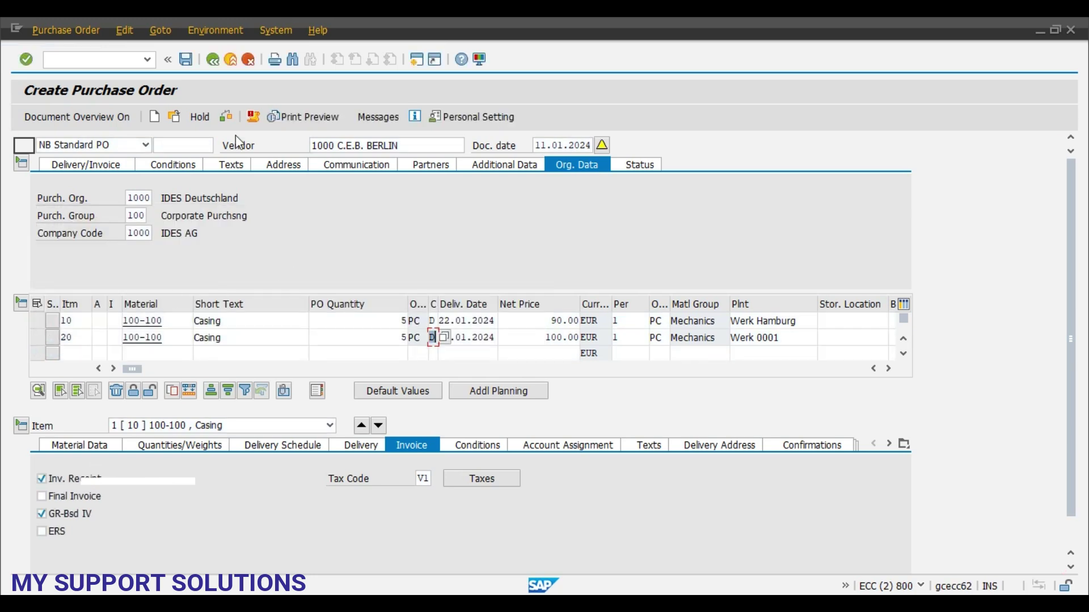
pyautogui.click(183, 59)
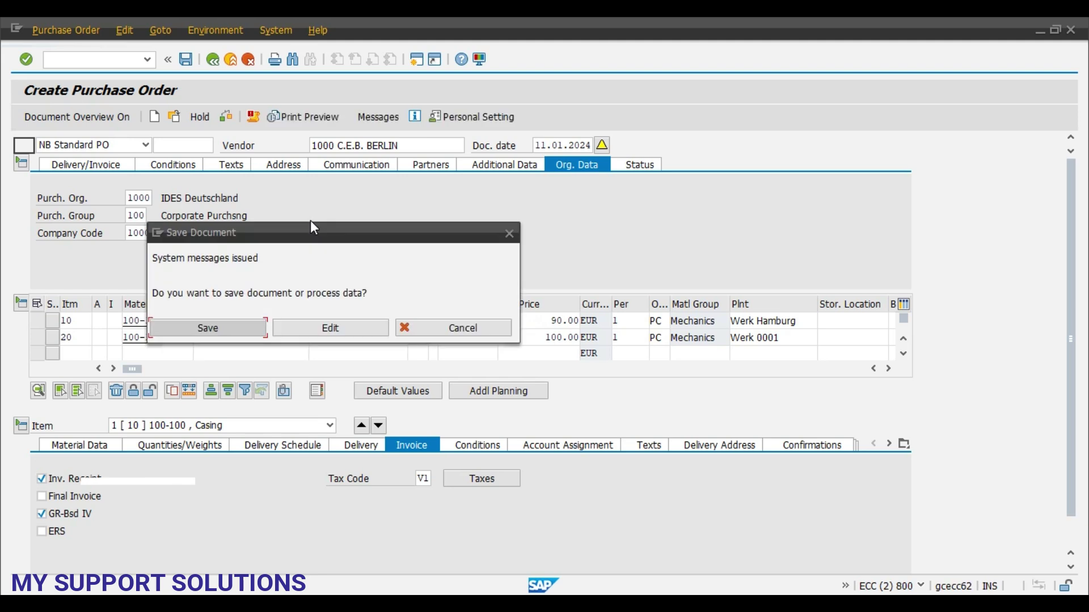
pyautogui.click(240, 333)
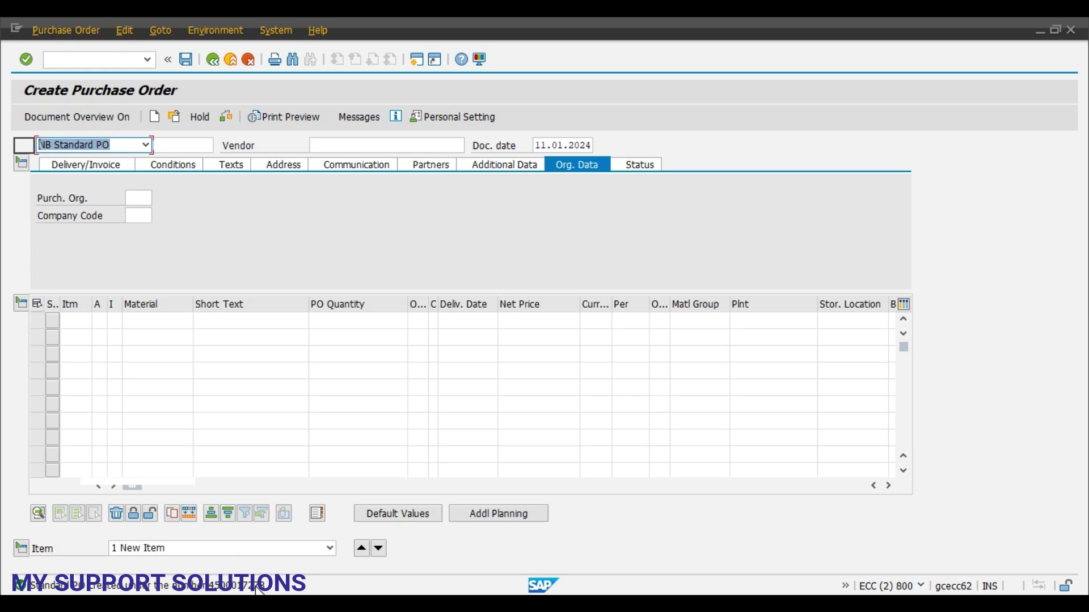
# - Switch to the Display Contract transaction and open the contract referenced by the purchase order
pyautogui.click(120, 58)
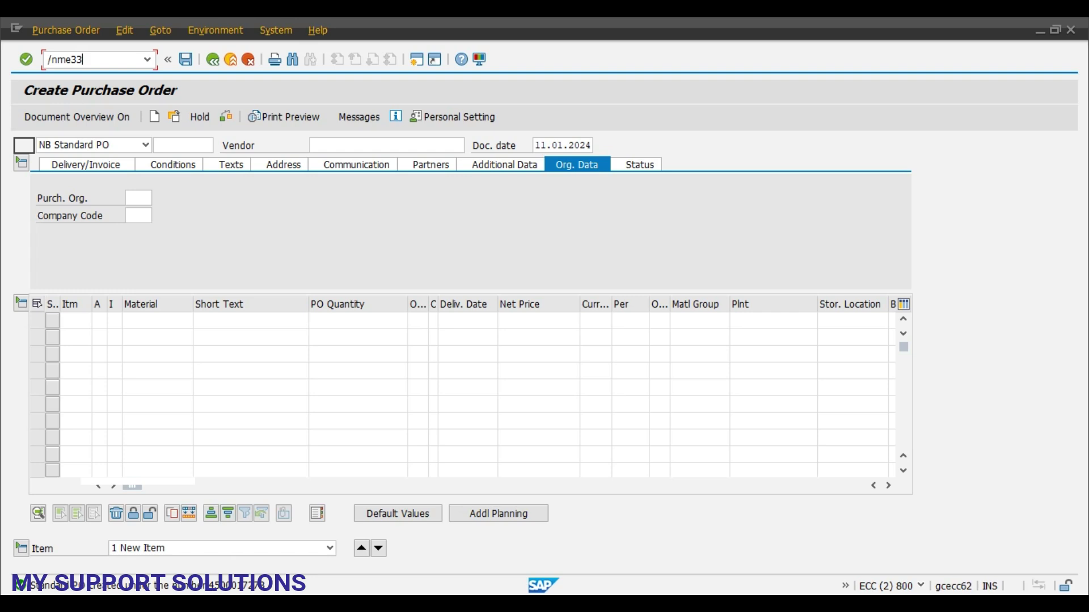
pyautogui.press('Return')
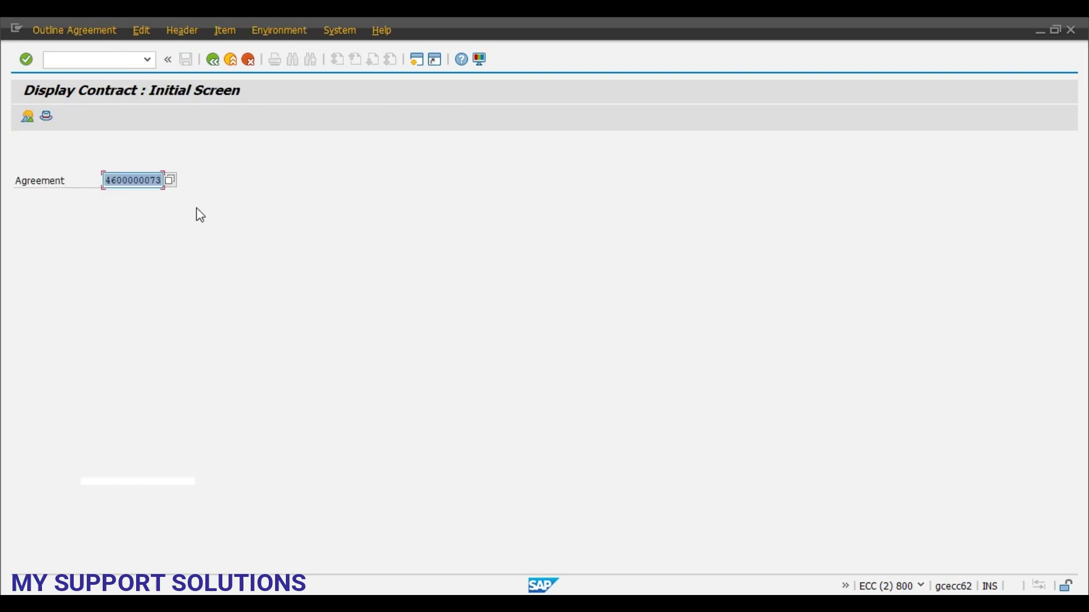
pyautogui.press('Return')
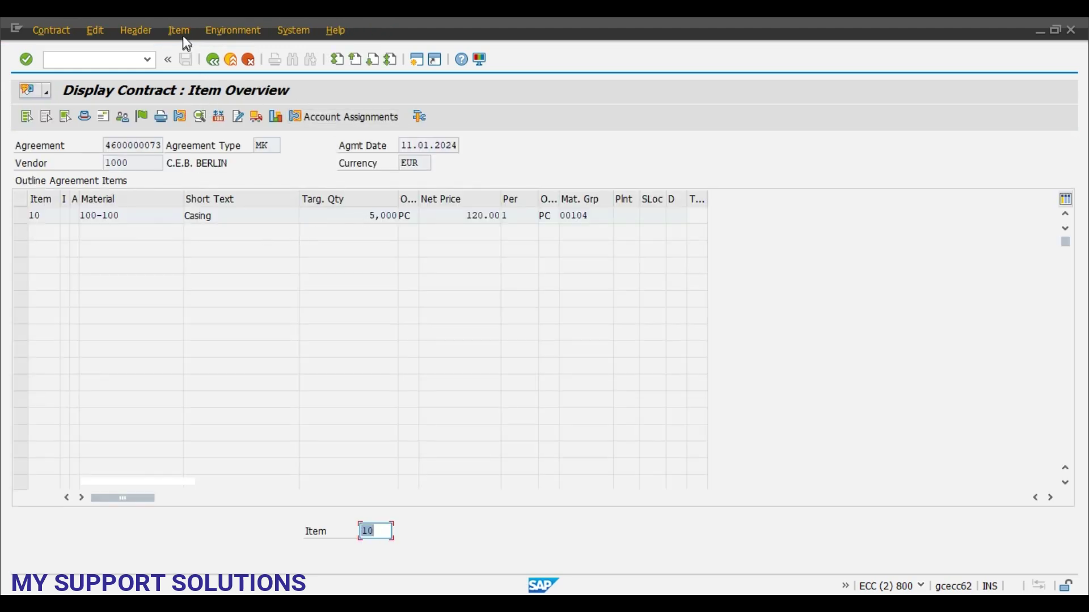
# - Examine the release order documentation for contract item 10, and switch to the Word guide
pyautogui.click(21, 216)
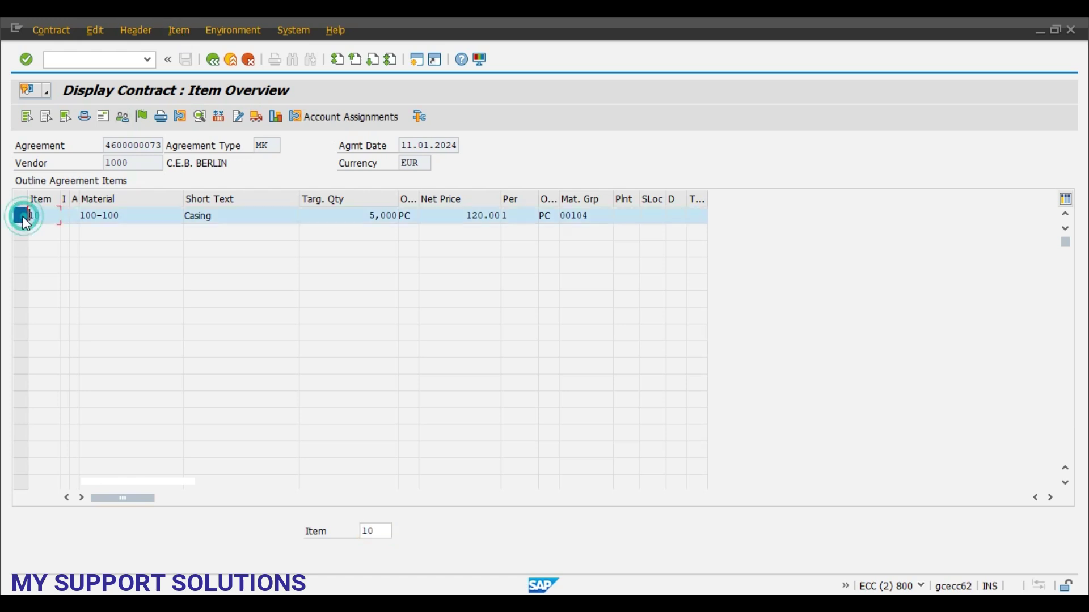
pyautogui.click(181, 34)
pyautogui.moveTo(202, 181)
pyautogui.click(414, 208)
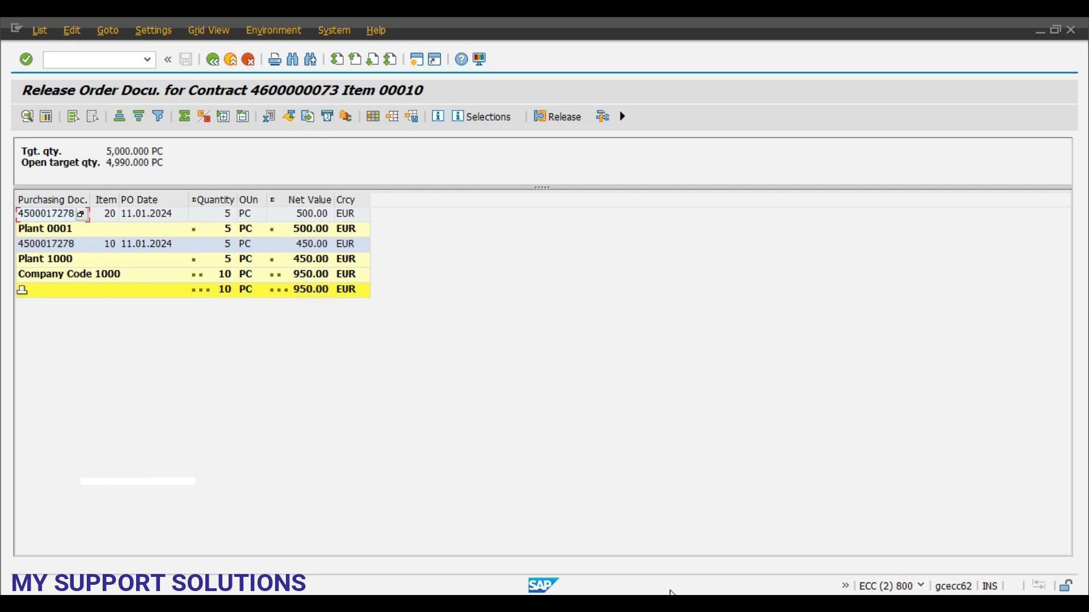
pyautogui.hotkey('alt', 'Tab')
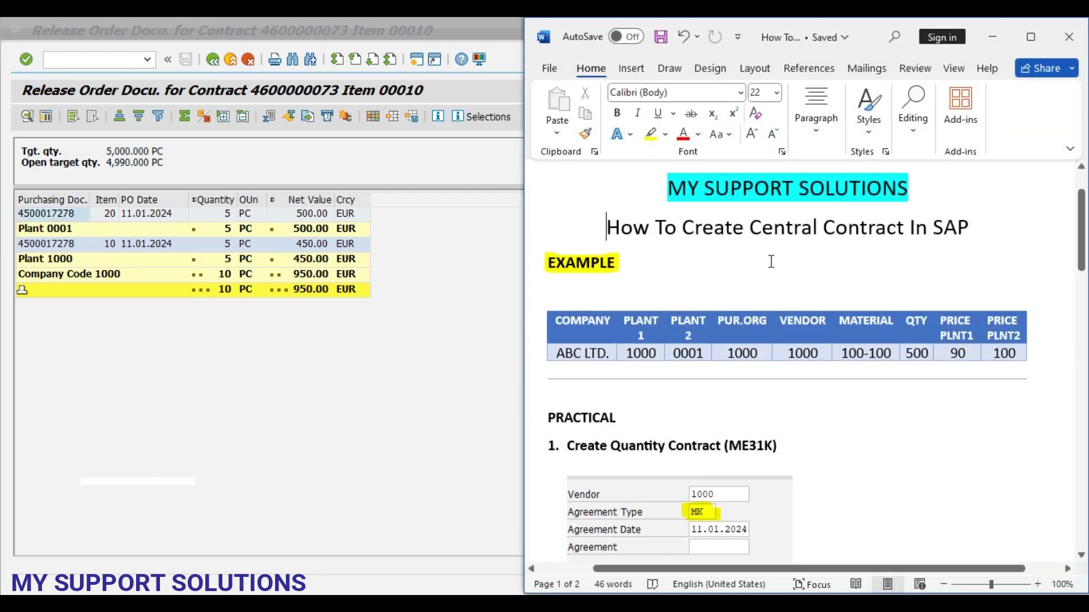